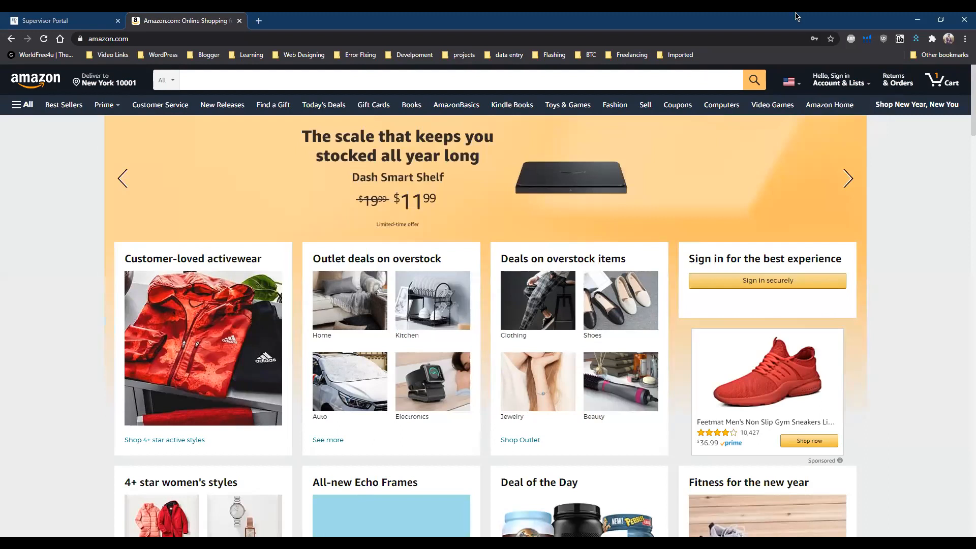
Zoom the Amazon.com home page to 110%, overshooting to 125% and stepping back
{"action": "left_click", "coordinate": [964, 39]}
{"action": "left_click", "coordinate": [935, 133]}
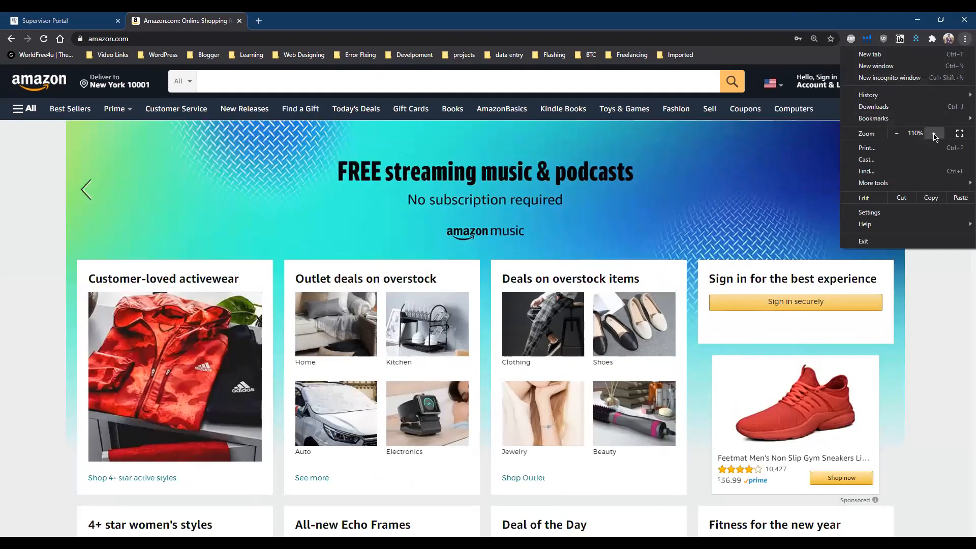
{"action": "left_click", "coordinate": [934, 133]}
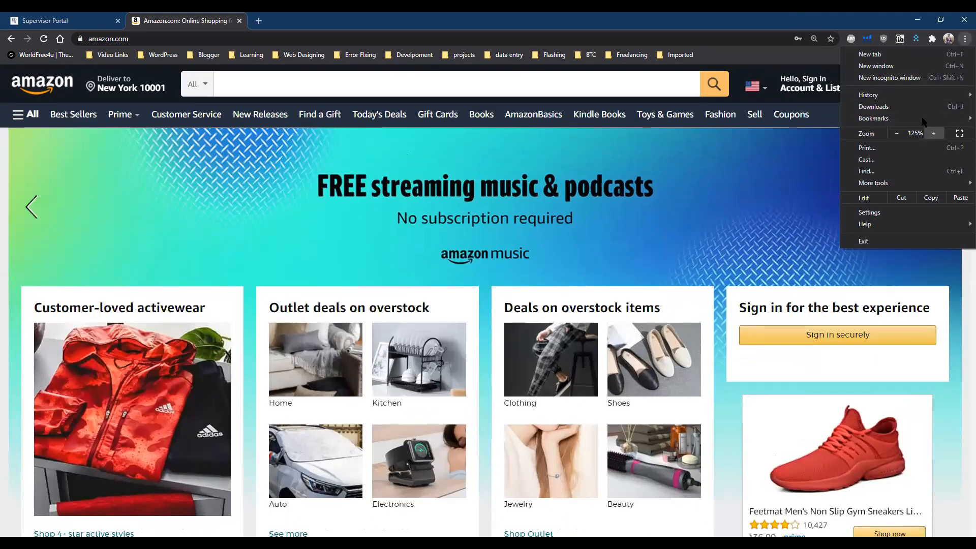
{"action": "left_click", "coordinate": [896, 134]}
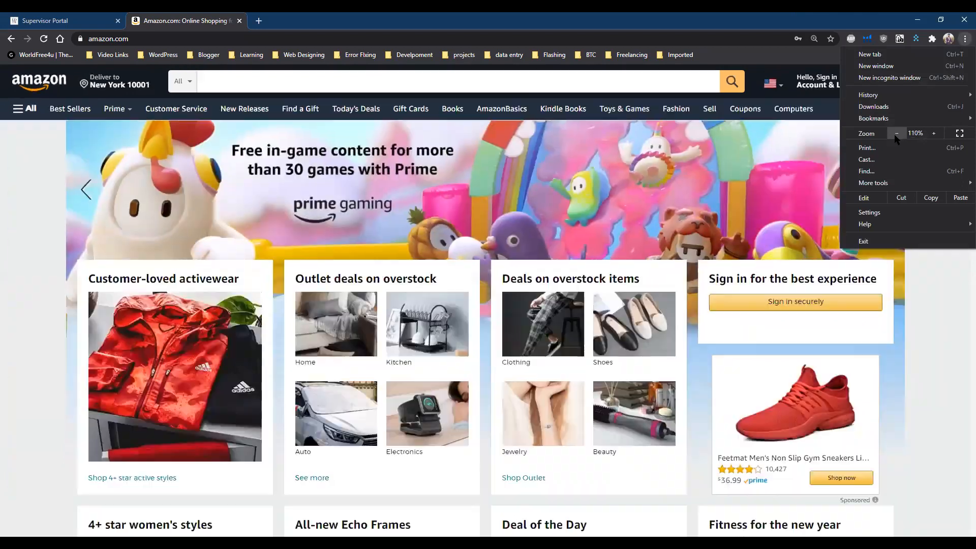
{"action": "left_click", "coordinate": [802, 18]}
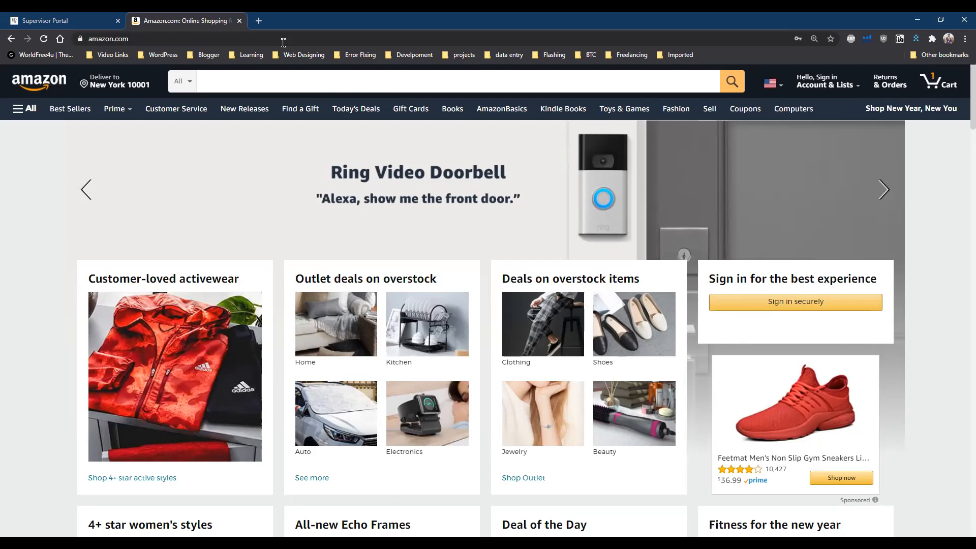
Load sellercentral.amazon.ae in a new tab, fixing a typo in the address
{"action": "left_click", "coordinate": [258, 21]}
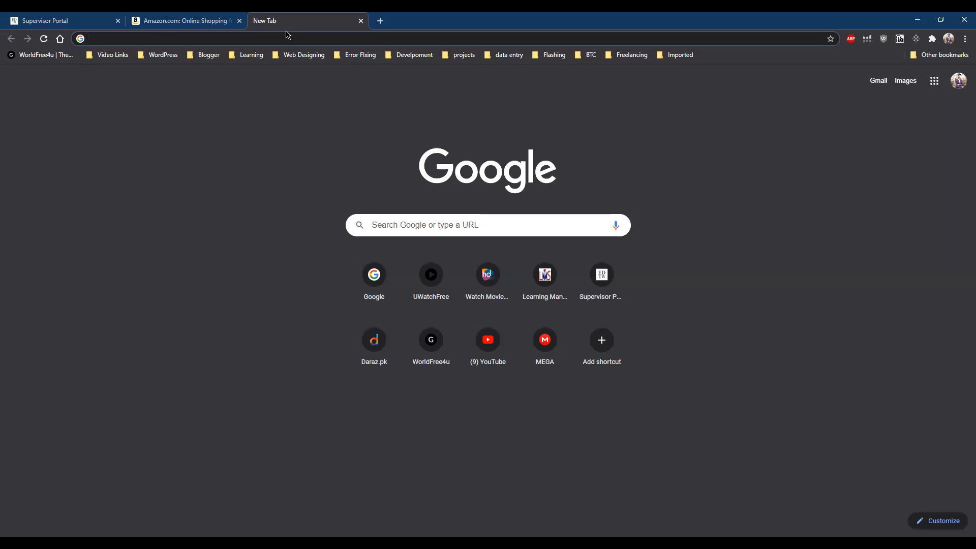
{"action": "type", "text": "sell"}
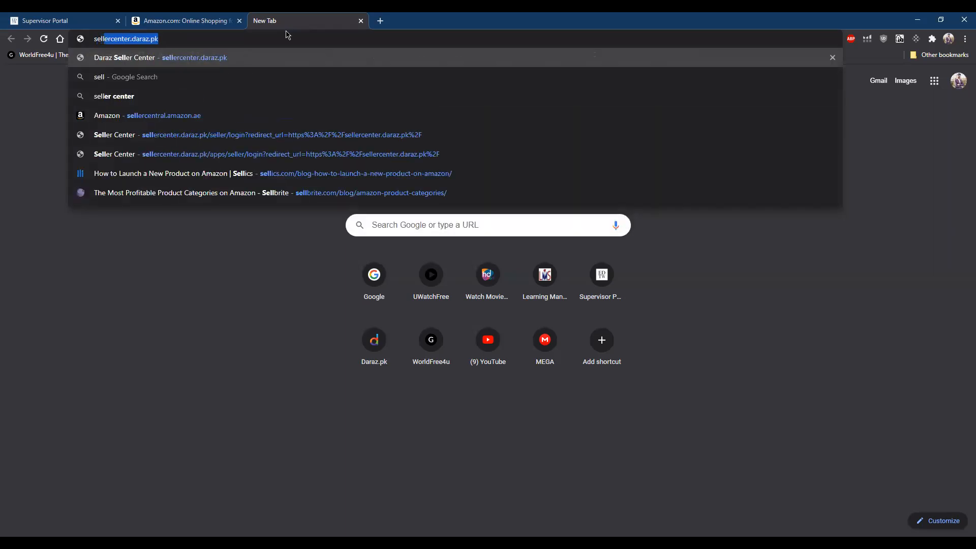
{"action": "type", "text": "erc"}
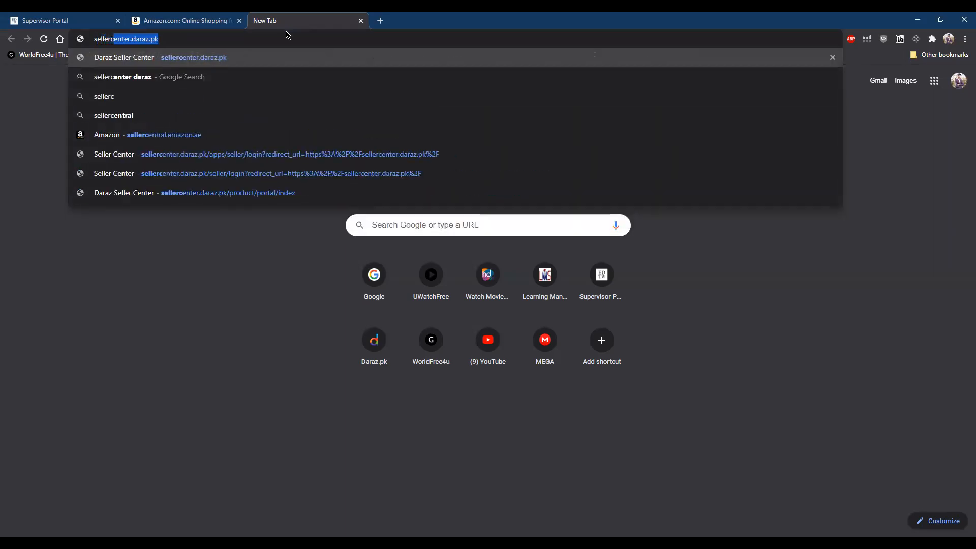
{"action": "type", "text": "erntr"}
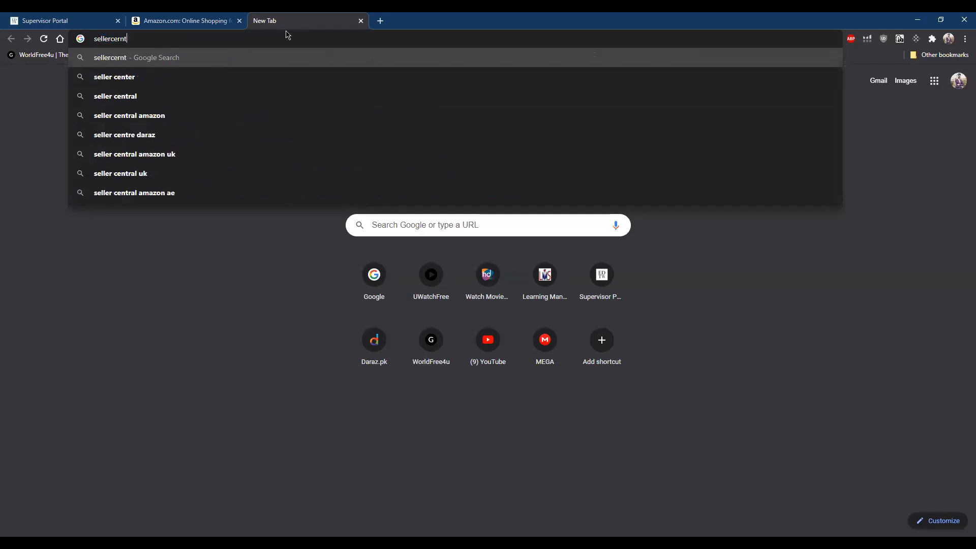
{"action": "key", "text": "BackSpace"}
{"action": "key", "text": "BackSpace"}
{"action": "key", "text": "BackSpace"}
{"action": "key", "text": "BackSpace"}
{"action": "type", "text": "ntral"}
{"action": "key", "text": "Right"}
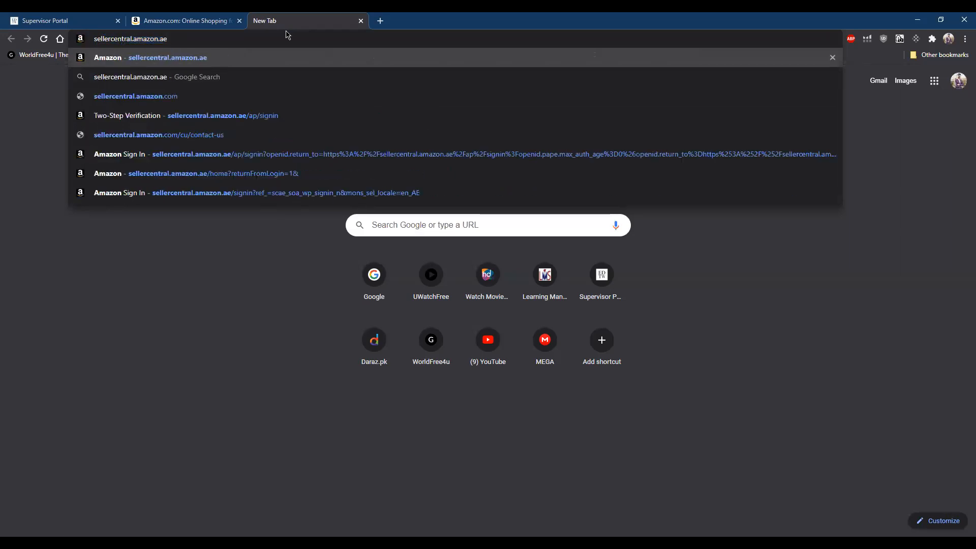
{"action": "key", "text": "Return"}
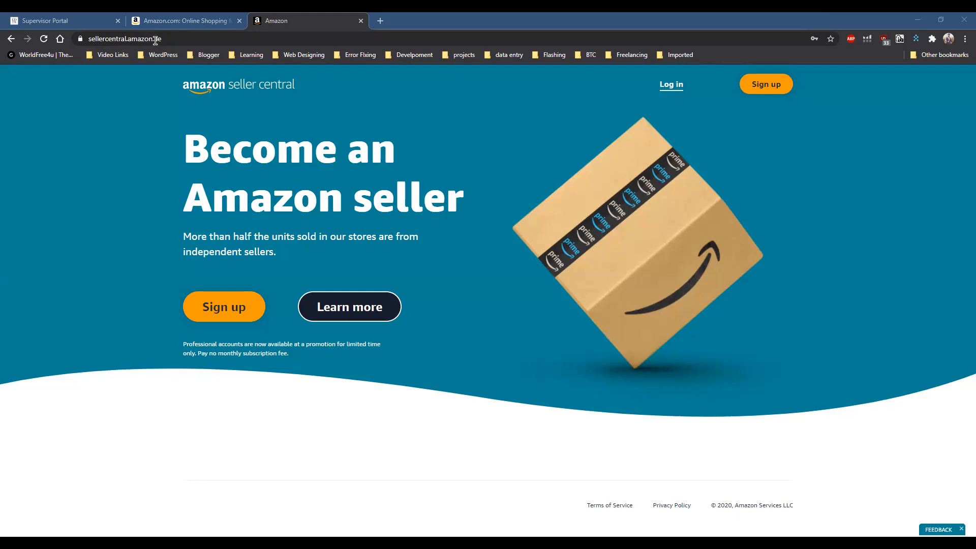
Confirm the .ae site address, then sign in with the autofilled account e-mail and password
{"action": "double_click", "coordinate": [155, 40]}
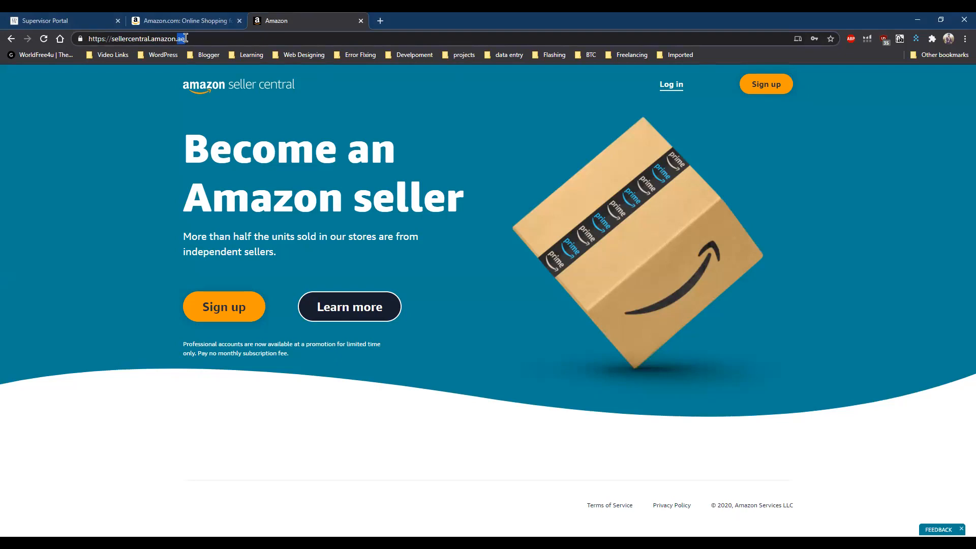
{"action": "left_click", "coordinate": [185, 38]}
{"action": "left_click", "coordinate": [674, 91]}
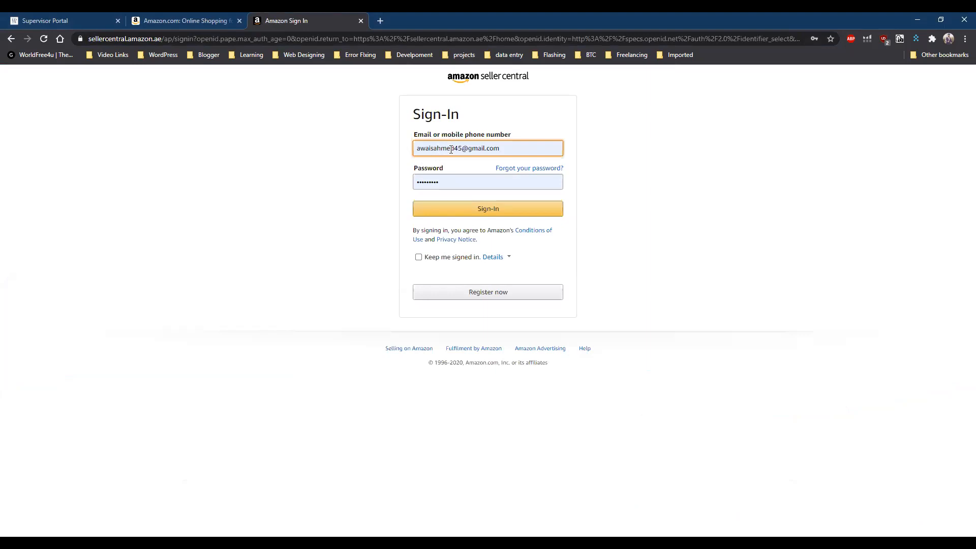
{"action": "left_click", "coordinate": [469, 207]}
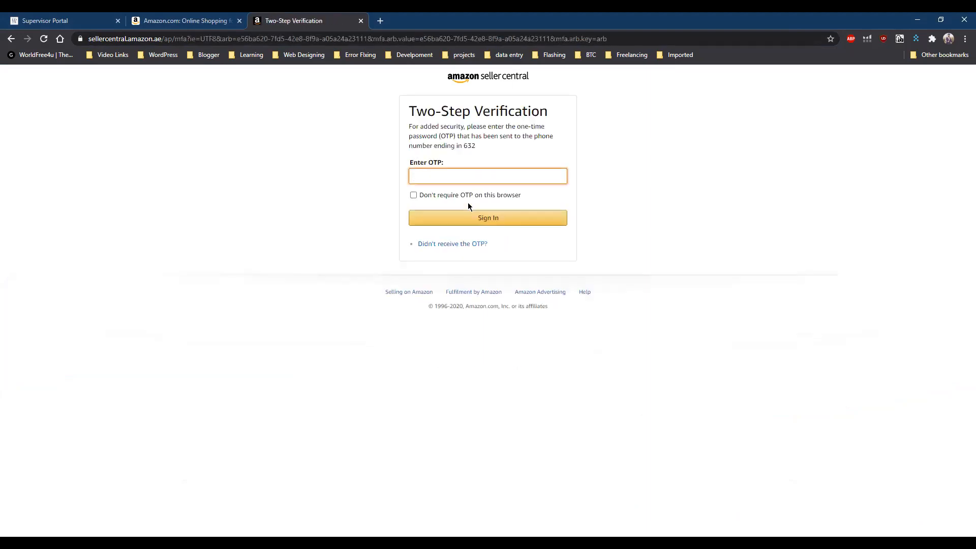
Enter the one-time verification code with 'Don't require OTP' checked and submit
{"action": "left_click", "coordinate": [465, 196]}
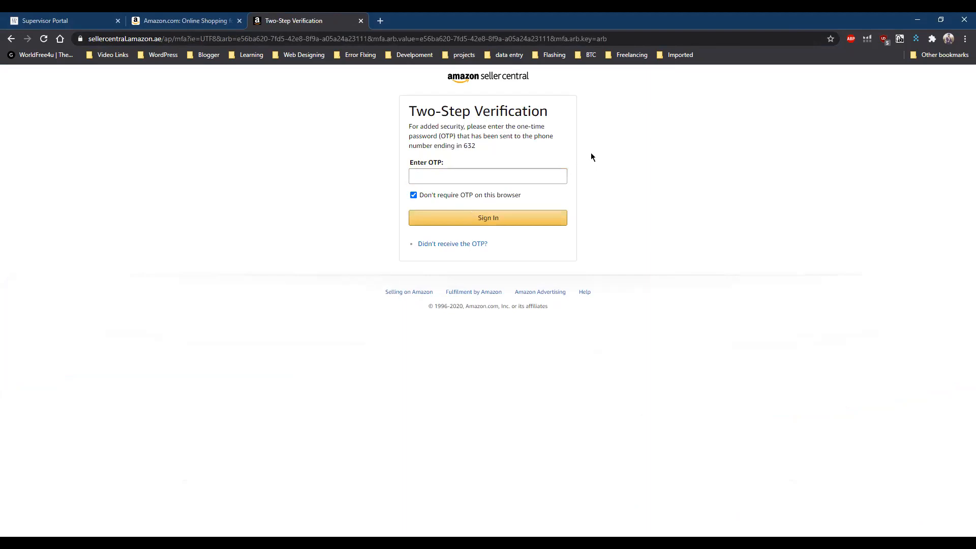
{"action": "left_click", "coordinate": [516, 177]}
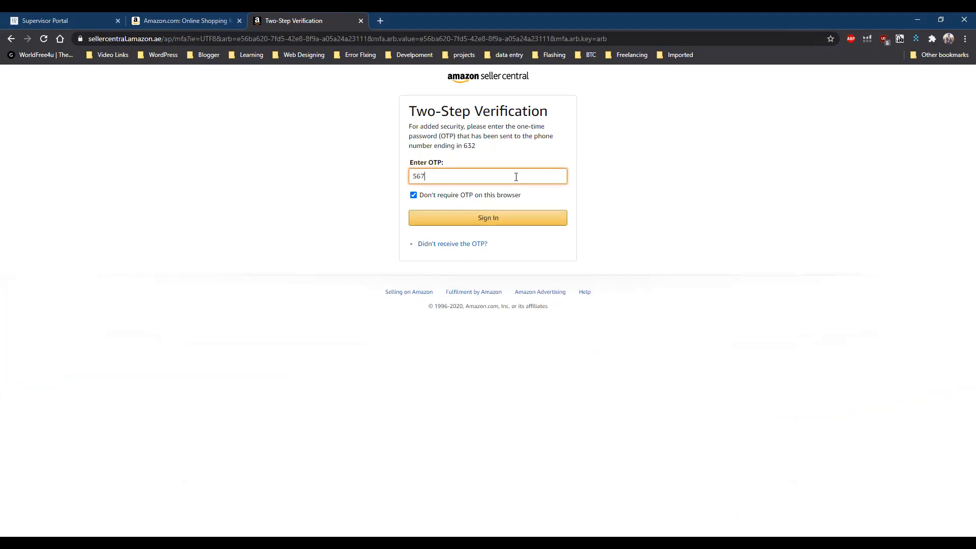
{"action": "left_click", "coordinate": [520, 217]}
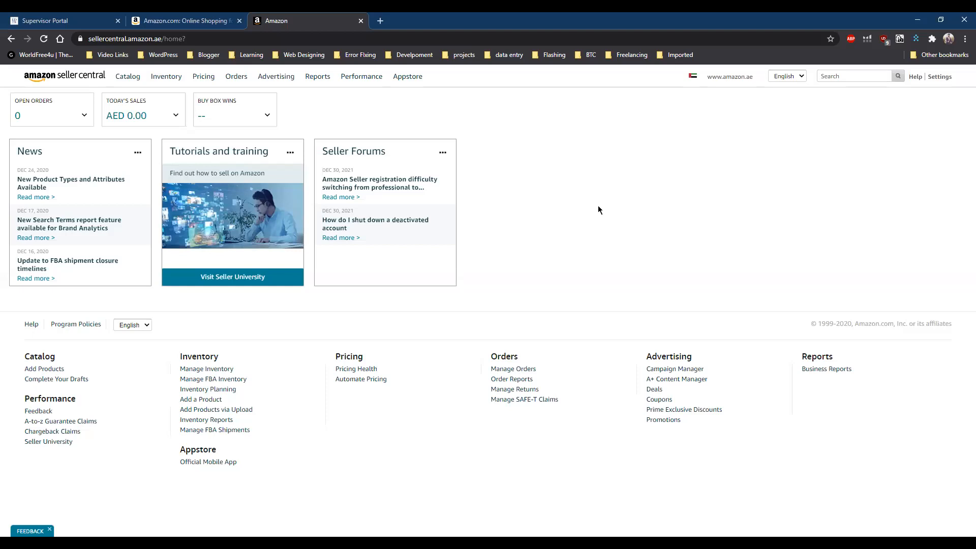
Raise the seller dashboard's browser zoom to 125%
{"action": "left_click", "coordinate": [965, 39]}
{"action": "left_click", "coordinate": [934, 133]}
{"action": "left_click", "coordinate": [934, 132]}
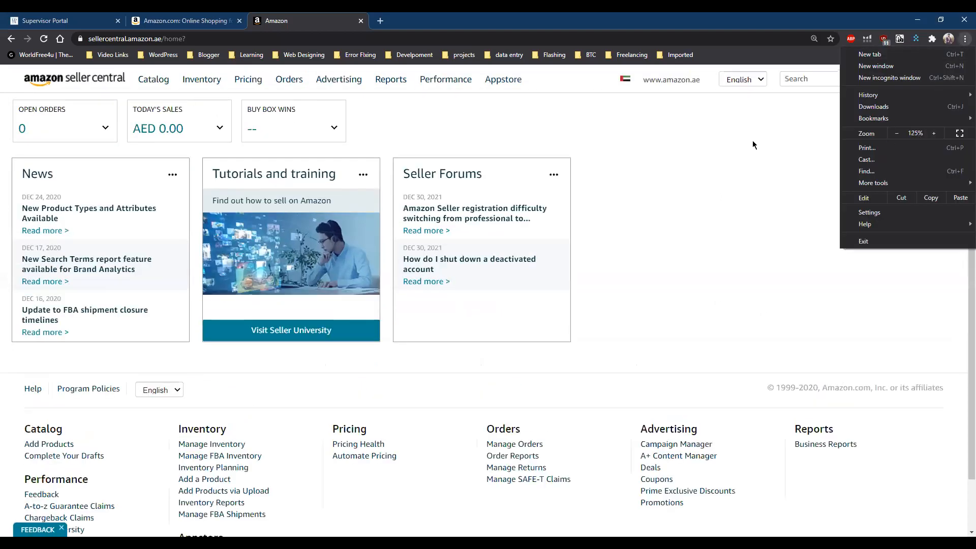
{"action": "left_click", "coordinate": [752, 142]}
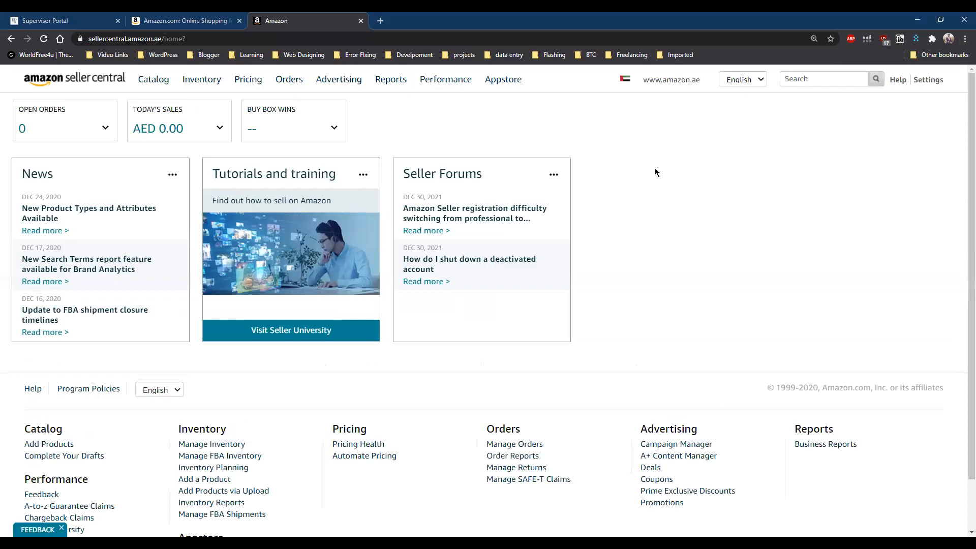
{"action": "mouse_move", "coordinate": [936, 81]}
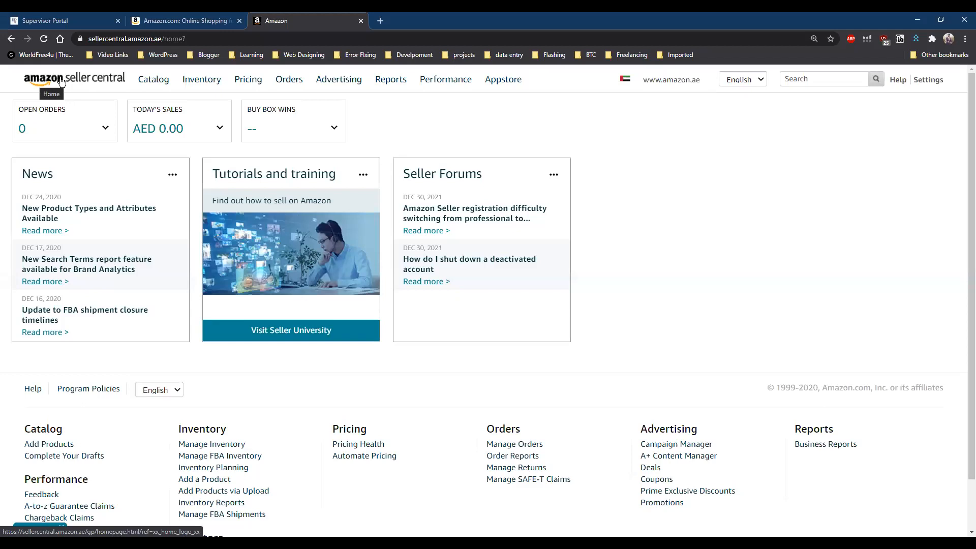
Show the Catalog dropdown with Add Products and Complete Your Drafts
{"action": "mouse_move", "coordinate": [151, 84]}
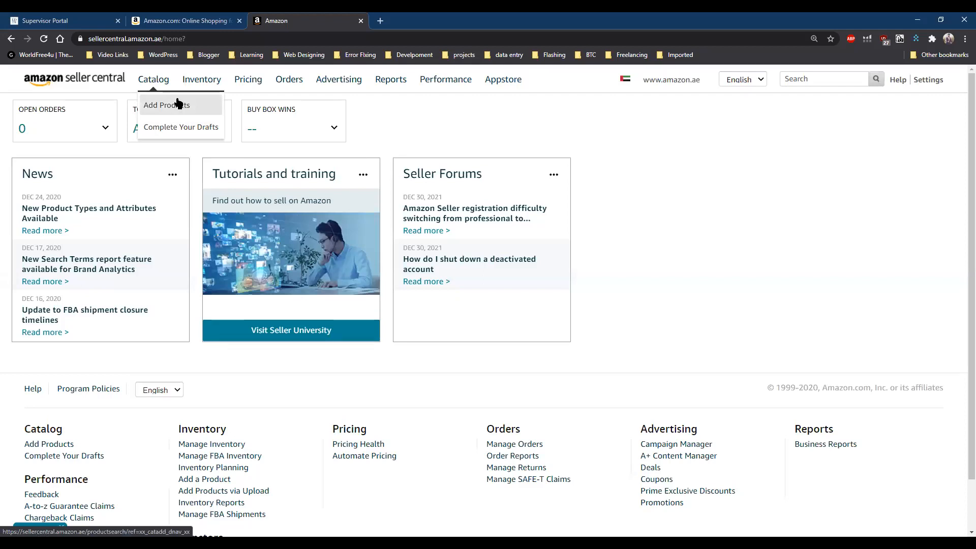
Show the Inventory dropdown with Manage Inventory, Inventory Planning and Manage FBA Shipments
{"action": "mouse_move", "coordinate": [192, 79]}
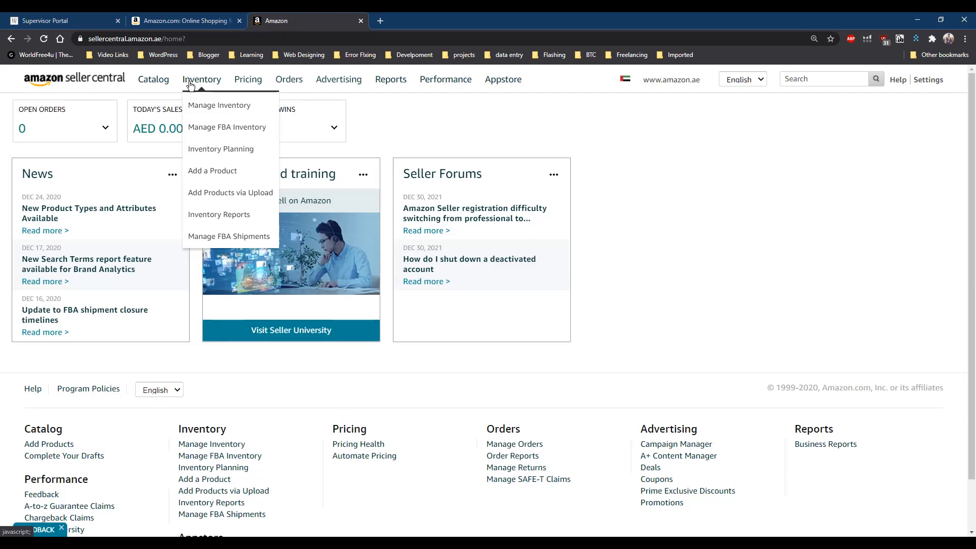
Show the Pricing dropdown with Pricing Health and Automate Pricing
{"action": "mouse_move", "coordinate": [253, 83]}
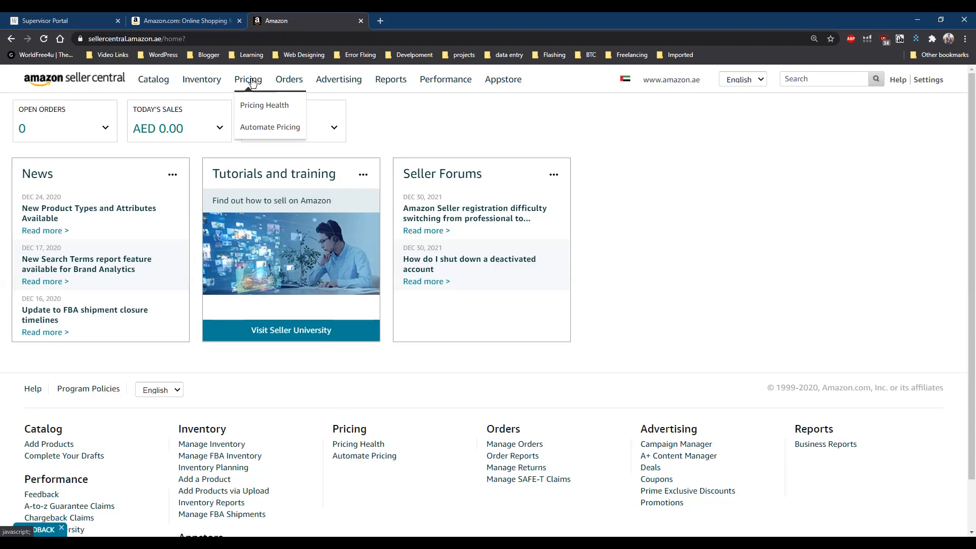
Show the Orders dropdown with Manage Orders, Order Reports, Manage Returns and SAFE-T Claims
{"action": "mouse_move", "coordinate": [298, 84]}
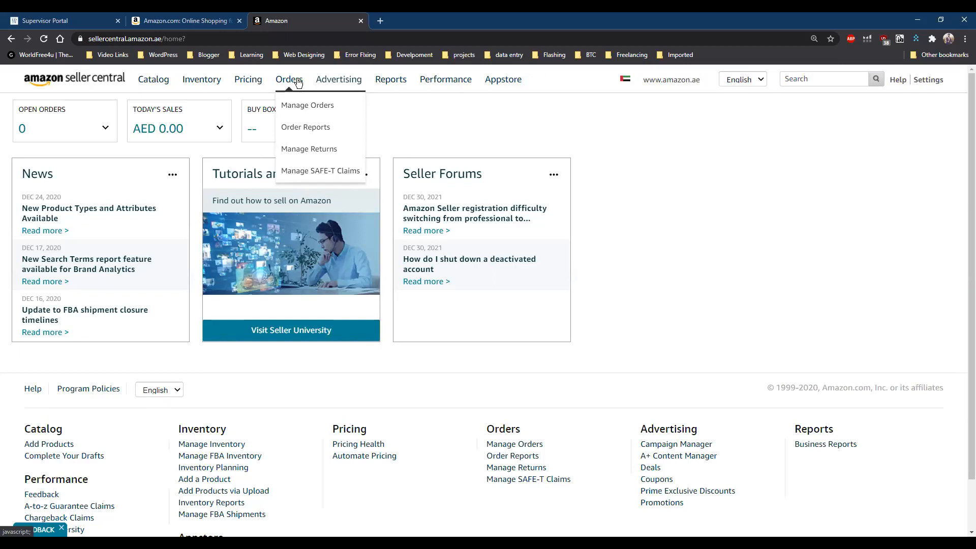
Show the Advertising dropdown options, then the Reports menu offering Business Reports
{"action": "mouse_move", "coordinate": [352, 88]}
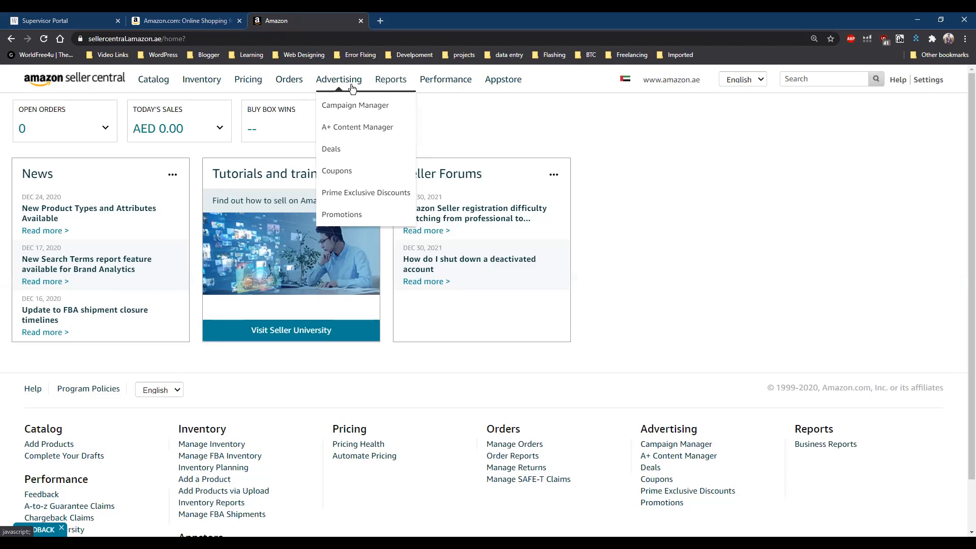
{"action": "mouse_move", "coordinate": [394, 84]}
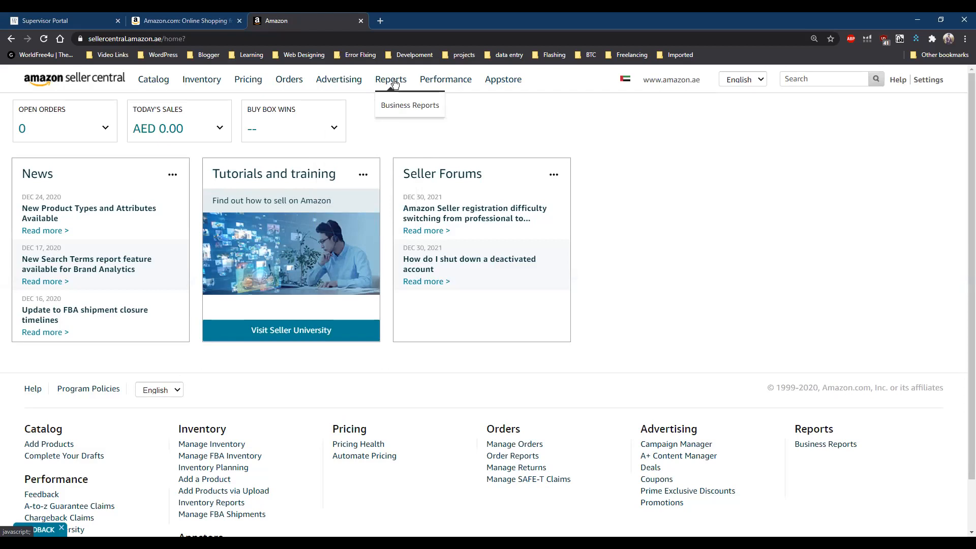
Display the Performance dropdown listing Feedback, A-to-z Guarantee Claims, Chargeback Claims and Seller University
{"action": "mouse_move", "coordinate": [457, 85]}
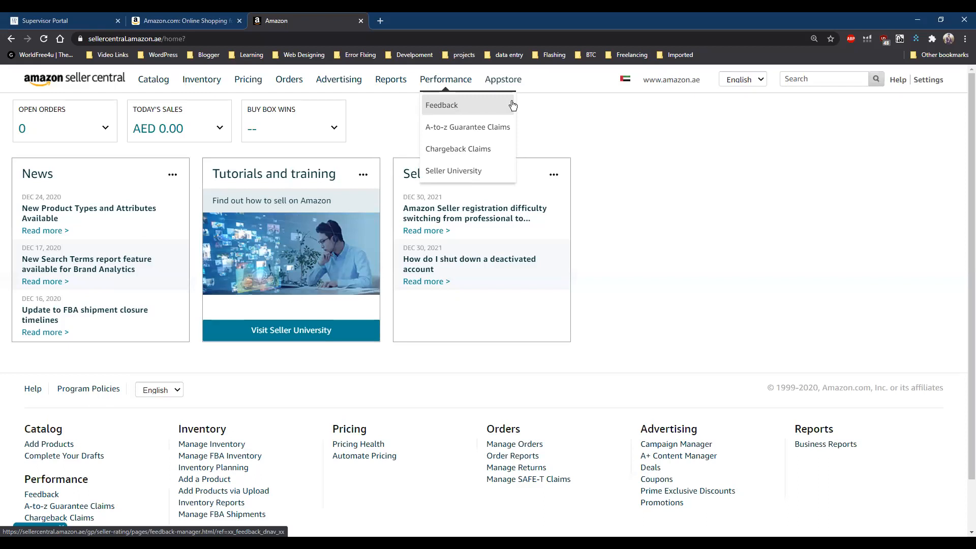
Display the Appstore dropdown, whose only entry is the Official Mobile App
{"action": "mouse_move", "coordinate": [521, 87]}
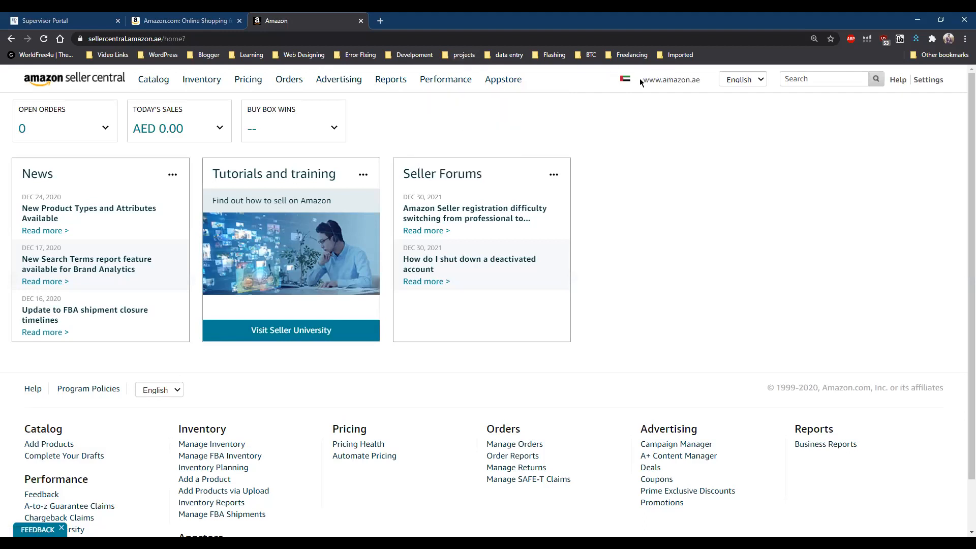
{"action": "left_click_drag", "start_coordinate": [644, 79], "coordinate": [699, 79]}
{"action": "left_click", "coordinate": [654, 77]}
{"action": "left_click_drag", "start_coordinate": [700, 80], "coordinate": [648, 77]}
{"action": "left_click", "coordinate": [640, 80]}
{"action": "left_click", "coordinate": [759, 81]}
{"action": "left_click", "coordinate": [759, 82]}
{"action": "left_click", "coordinate": [795, 80]}
Search Help for 'a+ content', review the results, and close the Help panel
{"action": "type", "text": "a+ content"}
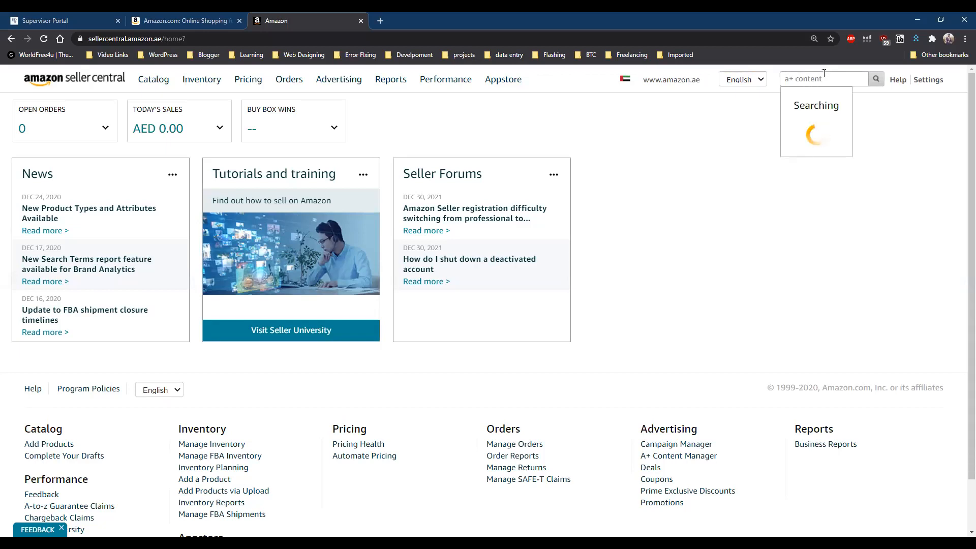
{"action": "key", "text": "Return"}
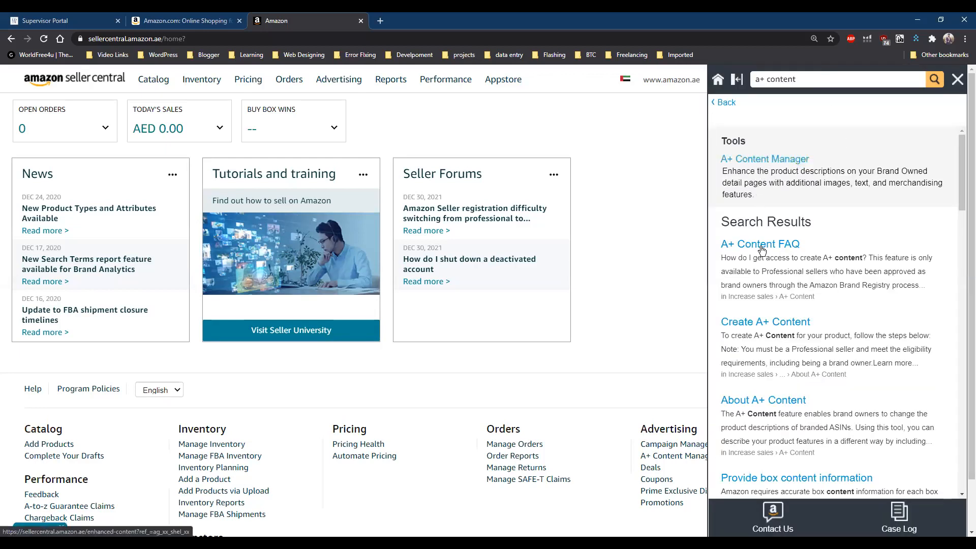
{"action": "scroll", "coordinate": [775, 341], "scroll_direction": "down", "scroll_amount": 2}
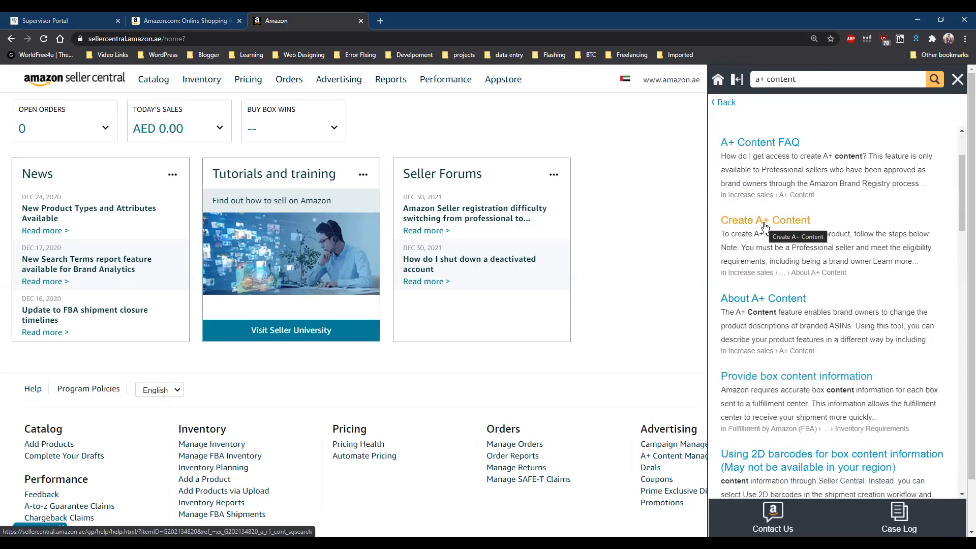
{"action": "scroll", "coordinate": [824, 153], "scroll_direction": "up", "scroll_amount": 2}
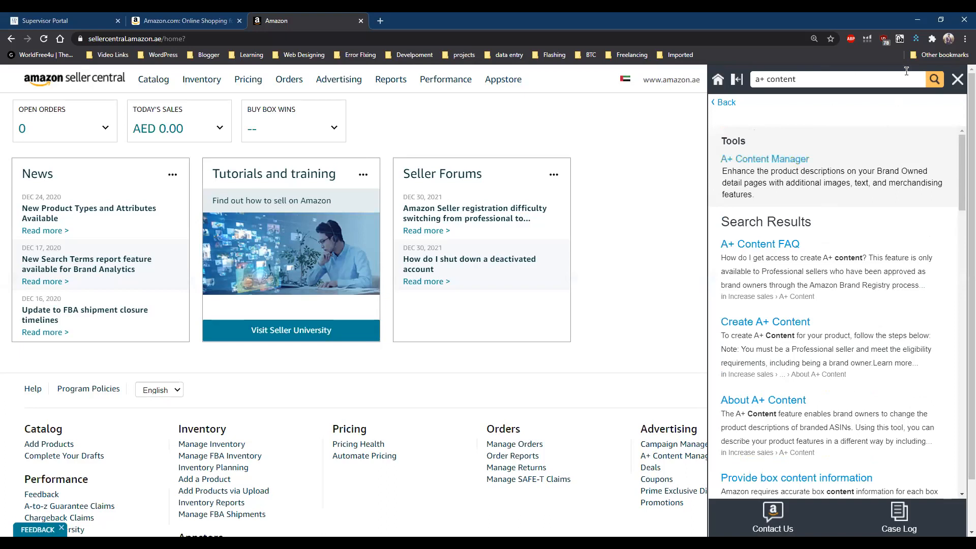
{"action": "left_click", "coordinate": [958, 82]}
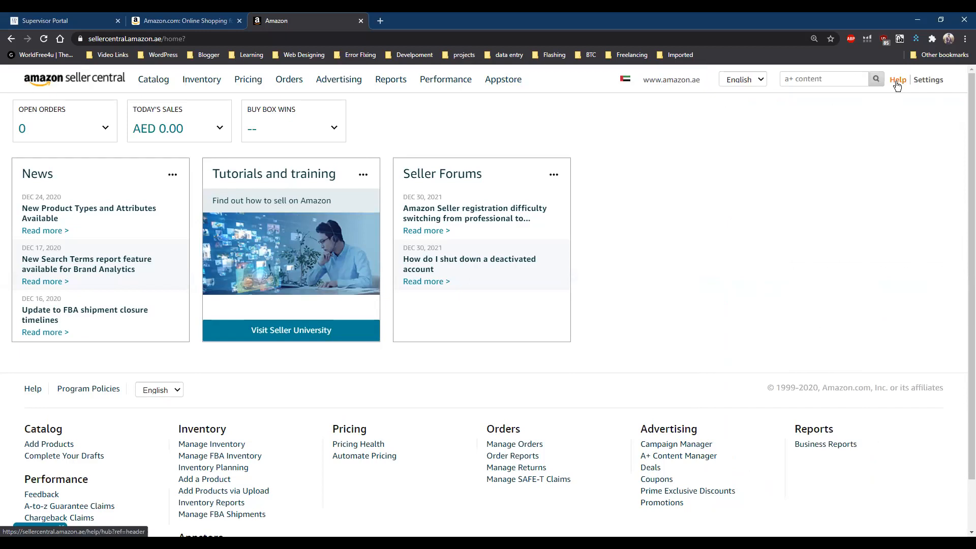
Reopen Help and go back from the A+ results to the general help topics list
{"action": "left_click", "coordinate": [897, 80]}
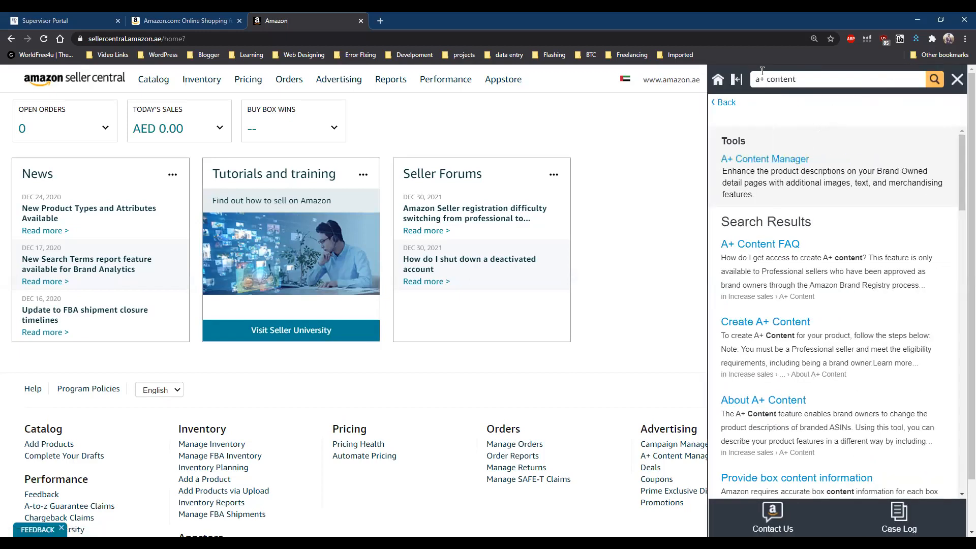
{"action": "left_click", "coordinate": [726, 102]}
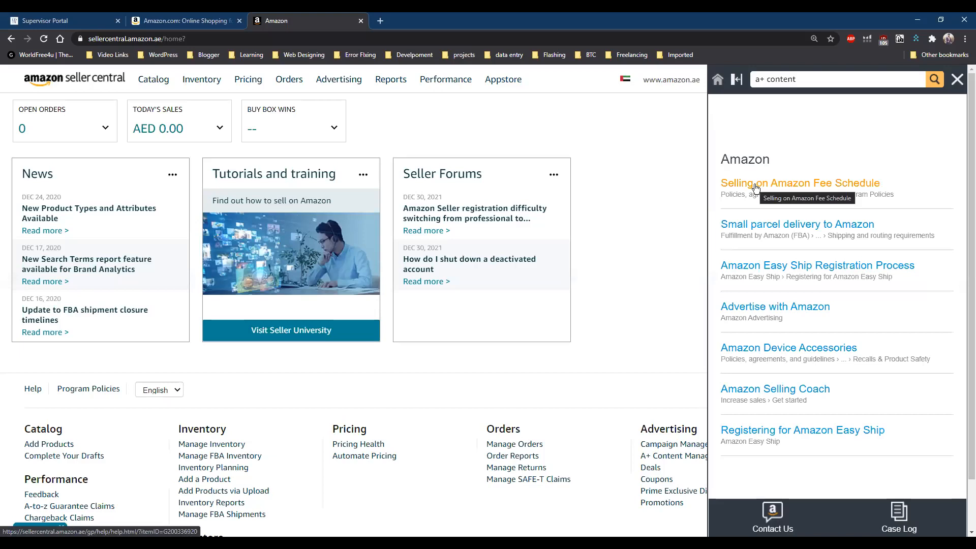
{"action": "scroll", "coordinate": [818, 271], "scroll_direction": "down", "scroll_amount": 2}
{"action": "scroll", "coordinate": [818, 268], "scroll_direction": "up", "scroll_amount": 2}
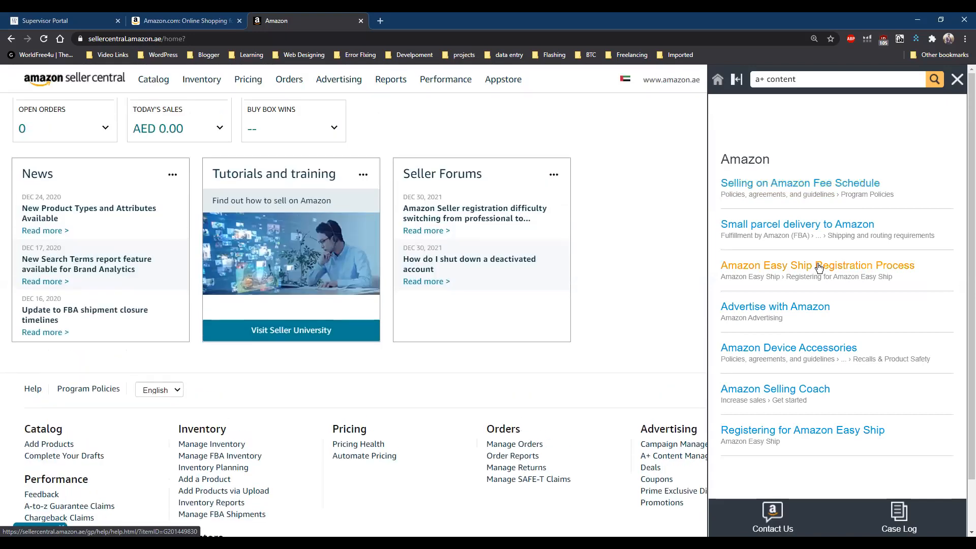
{"action": "left_click", "coordinate": [957, 80]}
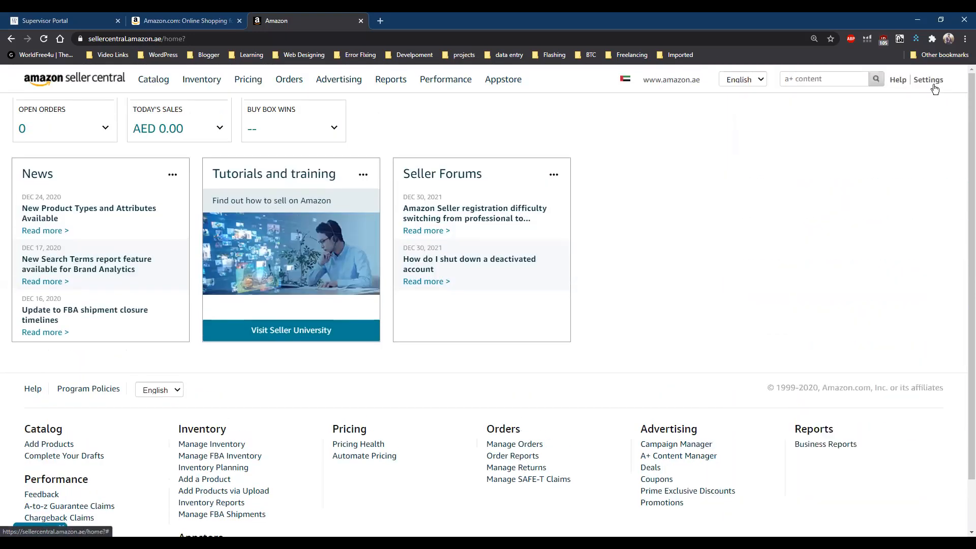
{"action": "mouse_move", "coordinate": [928, 84]}
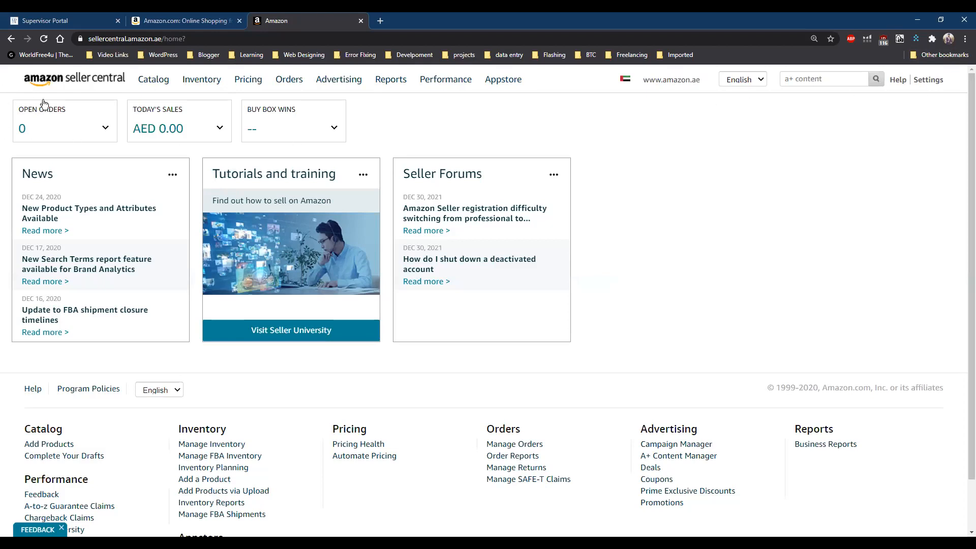
Expand Open Orders, then show Today's sales for Middle East and UAE at AED 0.00
{"action": "left_click", "coordinate": [86, 128]}
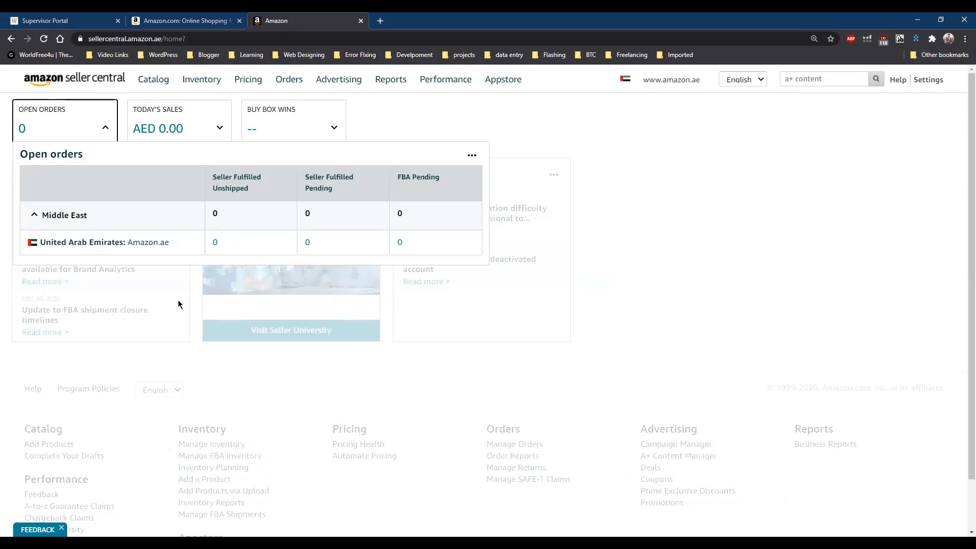
{"action": "left_click", "coordinate": [176, 131]}
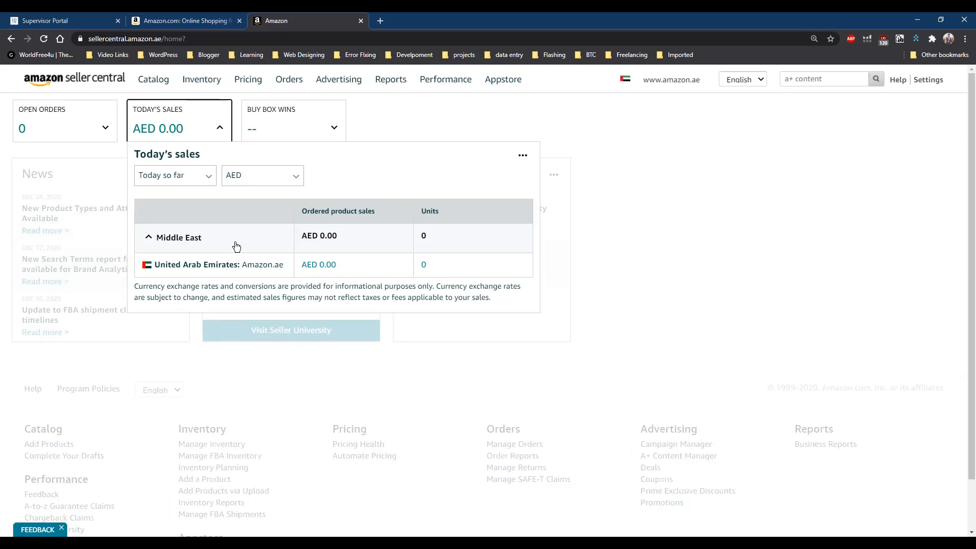
Check the AED currency options, then open the UAE Sales Dashboard showing today's zero sales
{"action": "left_click", "coordinate": [244, 182]}
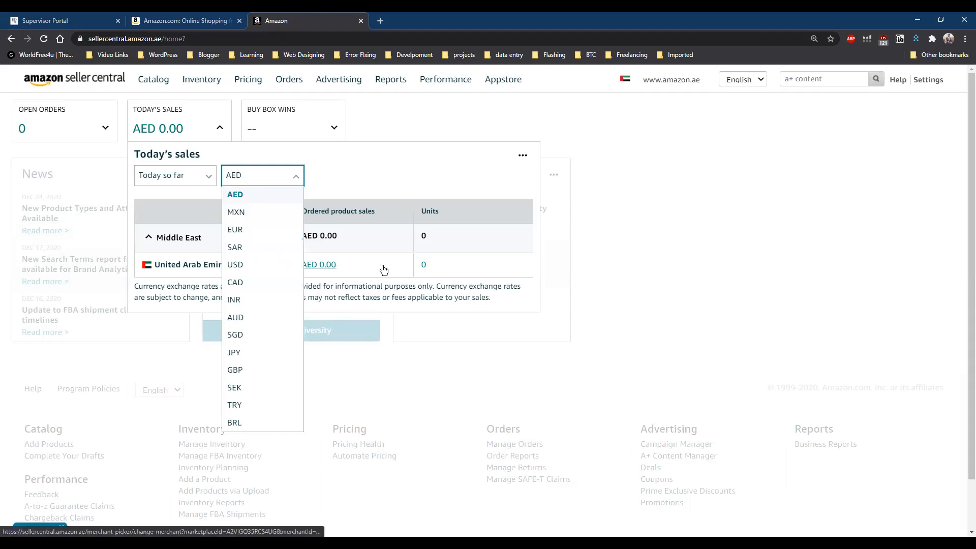
{"action": "left_click", "coordinate": [425, 264]}
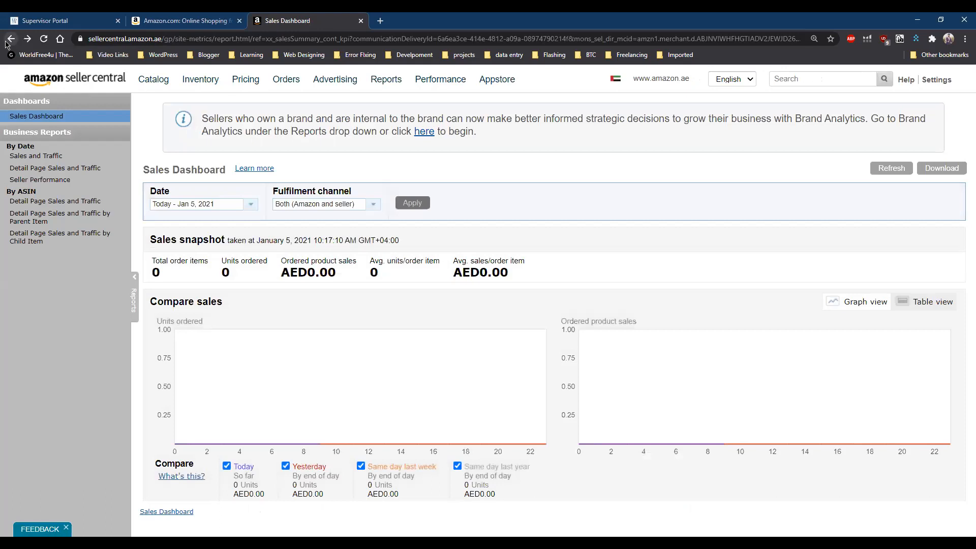
From the home page, check Today's sales options, dismiss its feedback form, and show Buy Box wins
{"action": "left_click", "coordinate": [11, 40]}
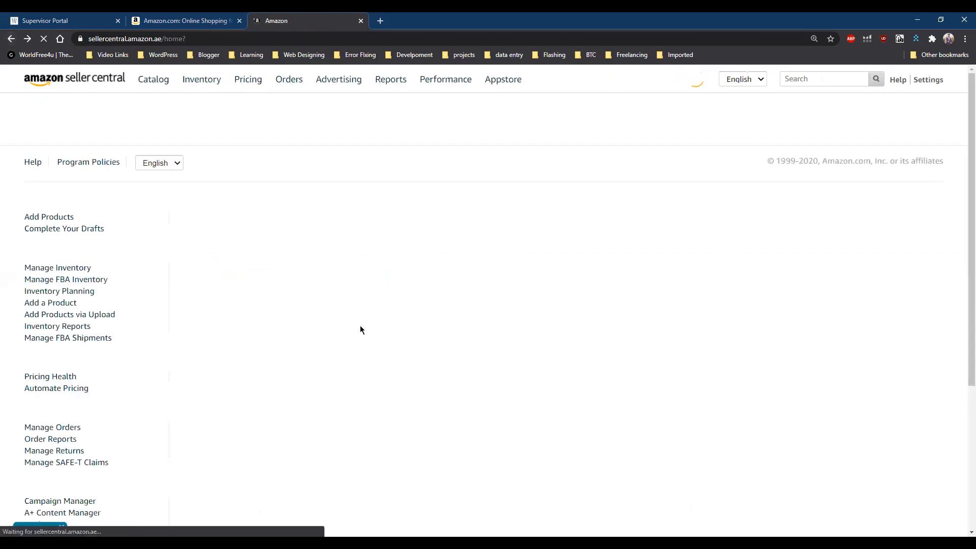
{"action": "left_click", "coordinate": [220, 126]}
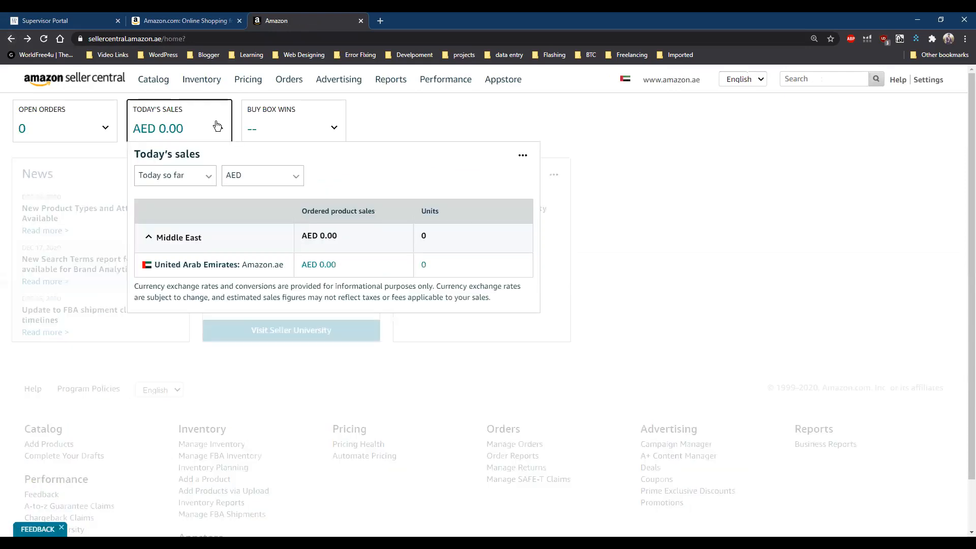
{"action": "left_click", "coordinate": [187, 182]}
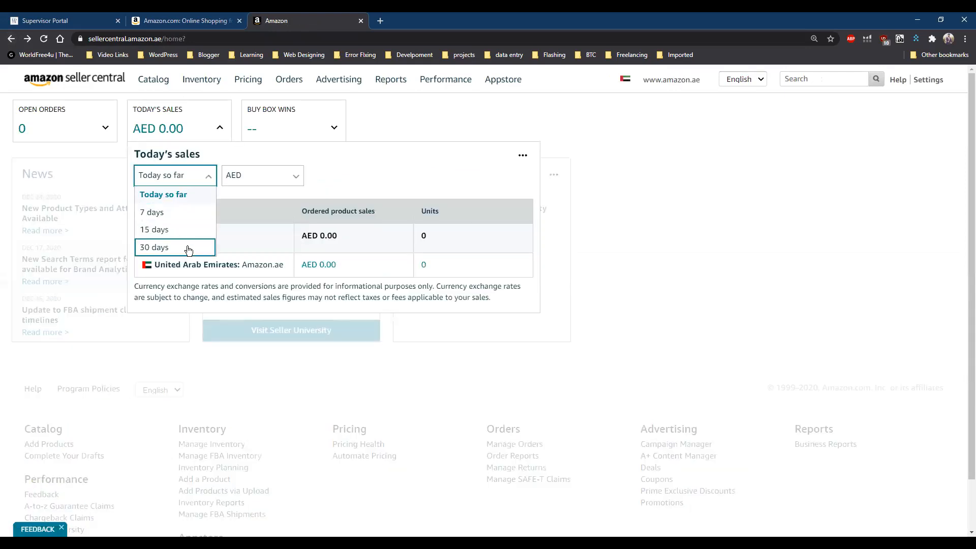
{"action": "left_click", "coordinate": [522, 156]}
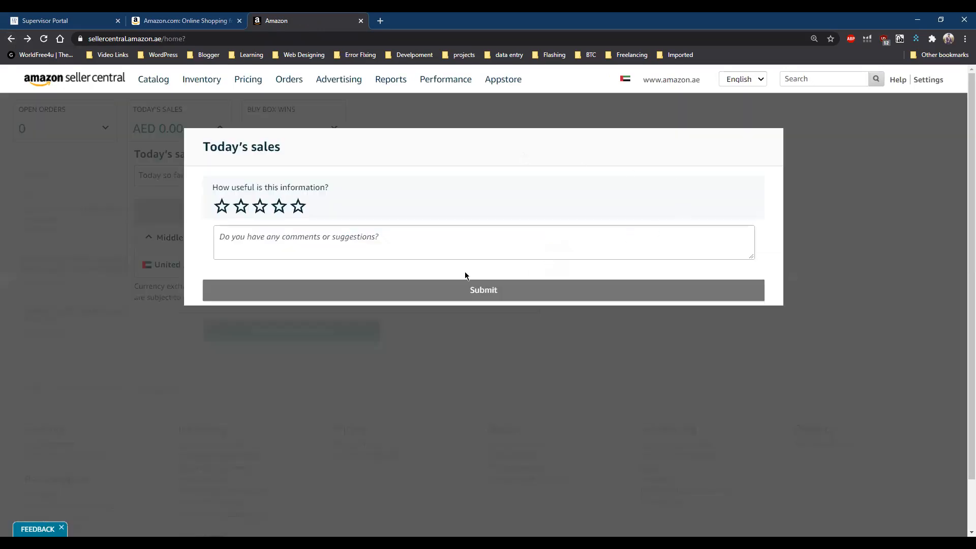
{"action": "left_click", "coordinate": [494, 328]}
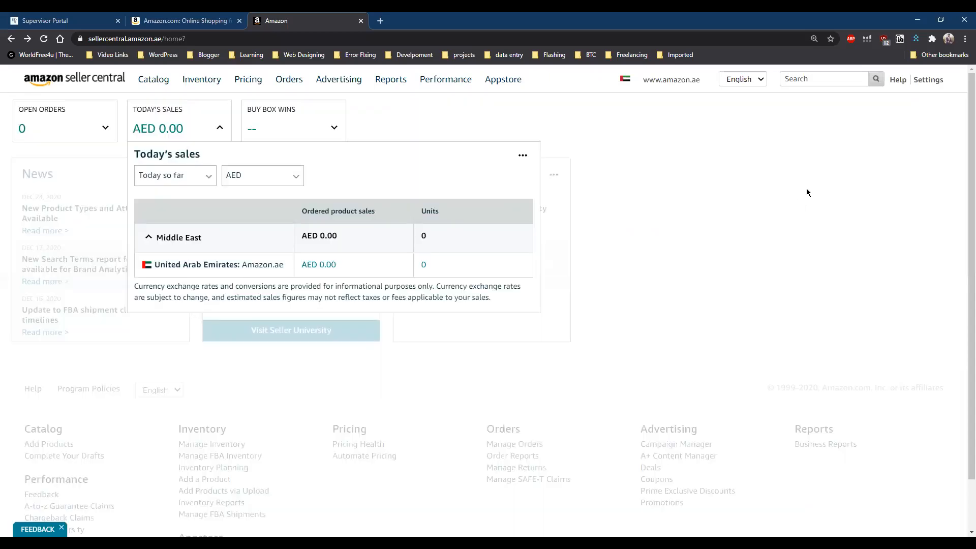
{"action": "left_click", "coordinate": [326, 135]}
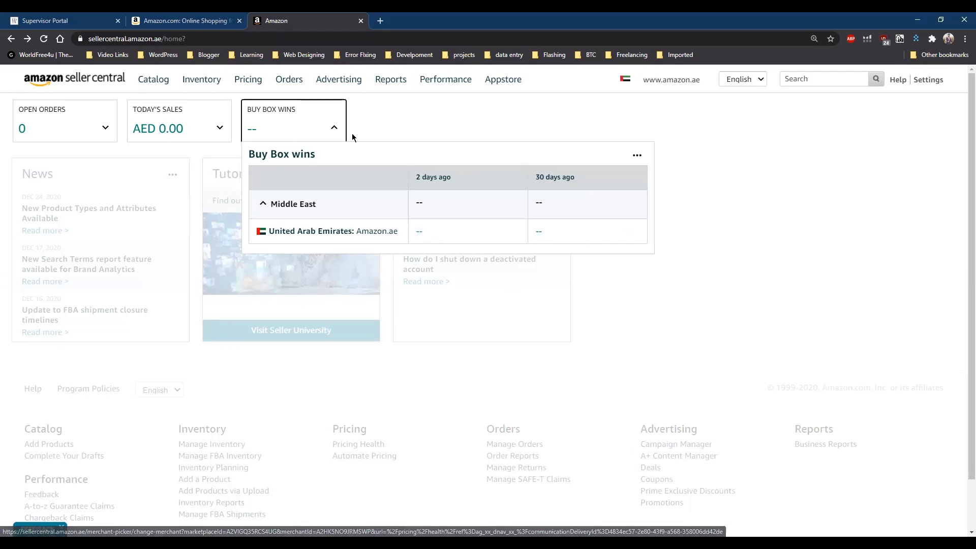
Collapse the Buy Box wins panel and scroll the home dashboard to the footer and back
{"action": "left_click", "coordinate": [323, 132]}
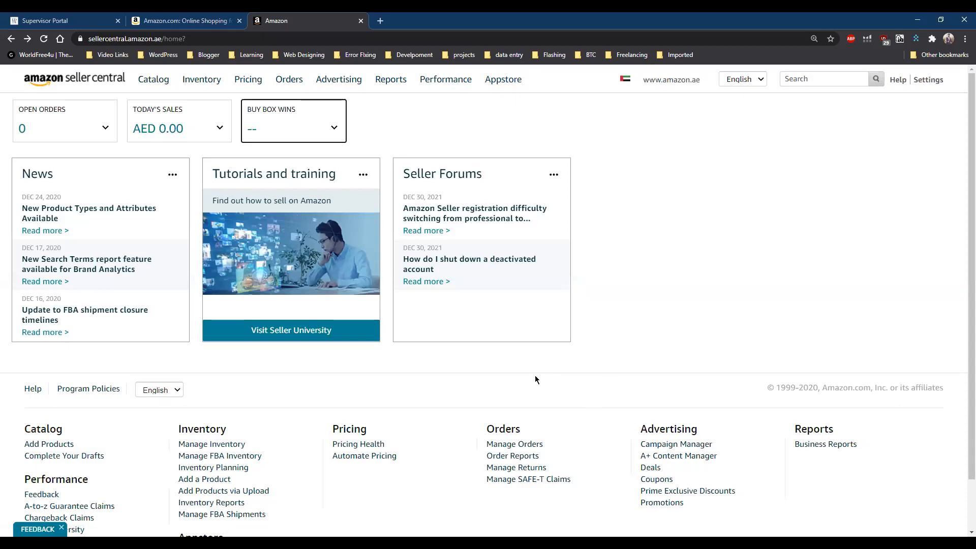
{"action": "scroll", "coordinate": [534, 377], "scroll_direction": "down", "scroll_amount": 1}
{"action": "scroll", "coordinate": [961, 215], "scroll_direction": "up", "scroll_amount": 1}
Open Catalog > Add Products and scroll through the page
{"action": "mouse_move", "coordinate": [155, 83]}
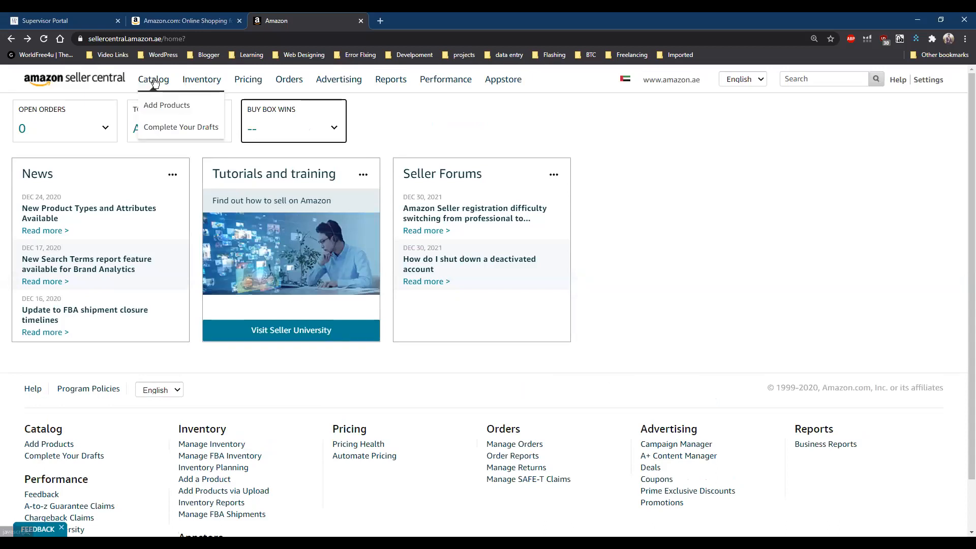
{"action": "left_click", "coordinate": [184, 106]}
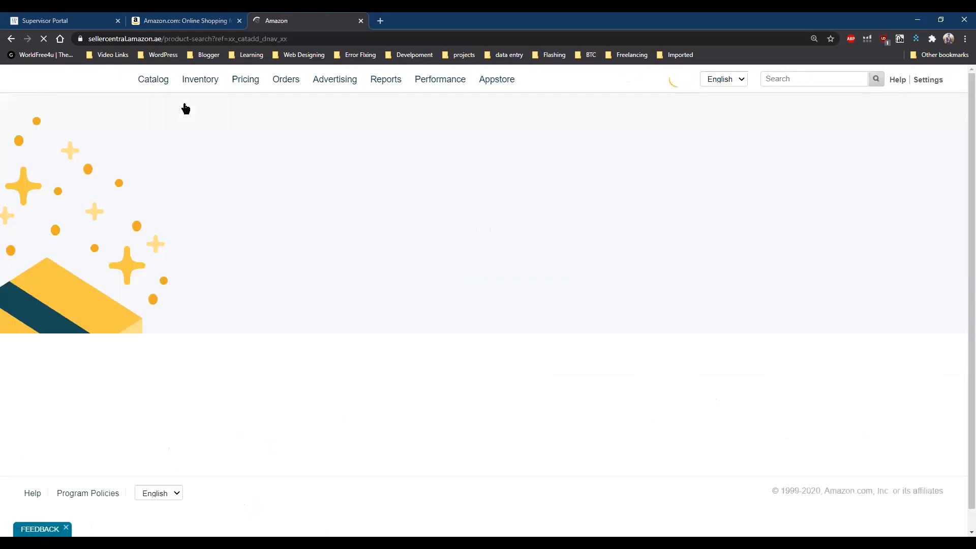
{"action": "scroll", "coordinate": [210, 216], "scroll_direction": "down", "scroll_amount": 4}
{"action": "scroll", "coordinate": [210, 215], "scroll_direction": "up", "scroll_amount": 1}
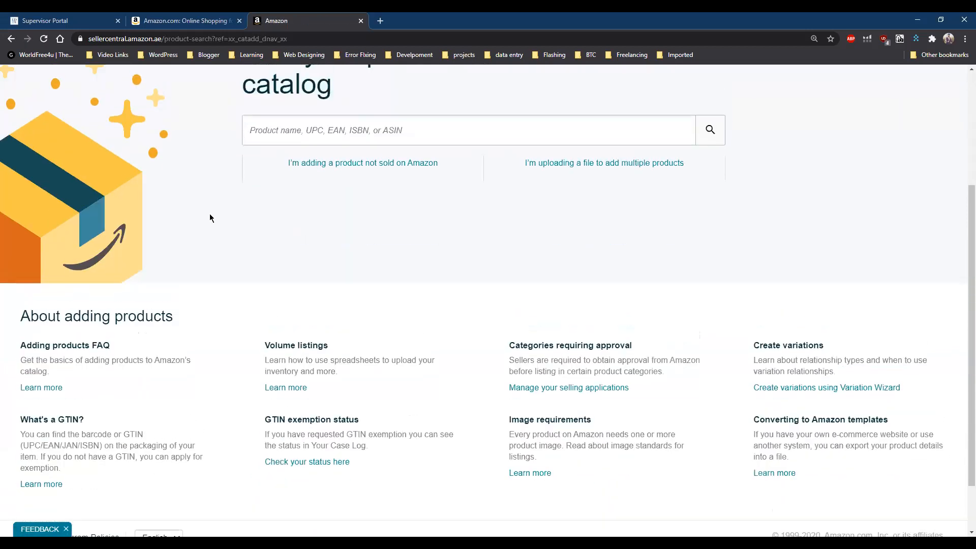
{"action": "scroll", "coordinate": [209, 214], "scroll_direction": "up", "scroll_amount": 4}
Open Catalog > Complete Your Drafts and select all rows in the empty drafts table
{"action": "mouse_move", "coordinate": [153, 80]}
{"action": "left_click", "coordinate": [164, 125]}
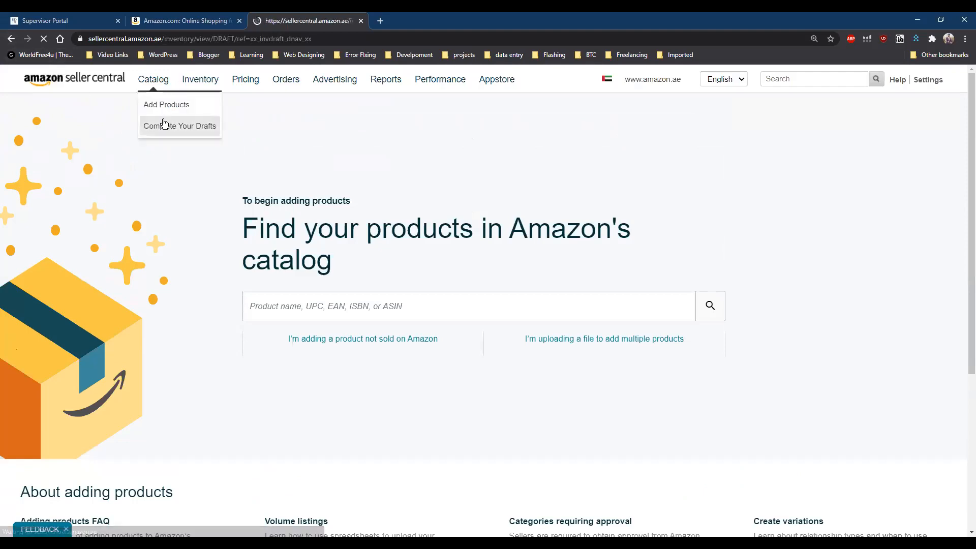
{"action": "left_click", "coordinate": [228, 269]}
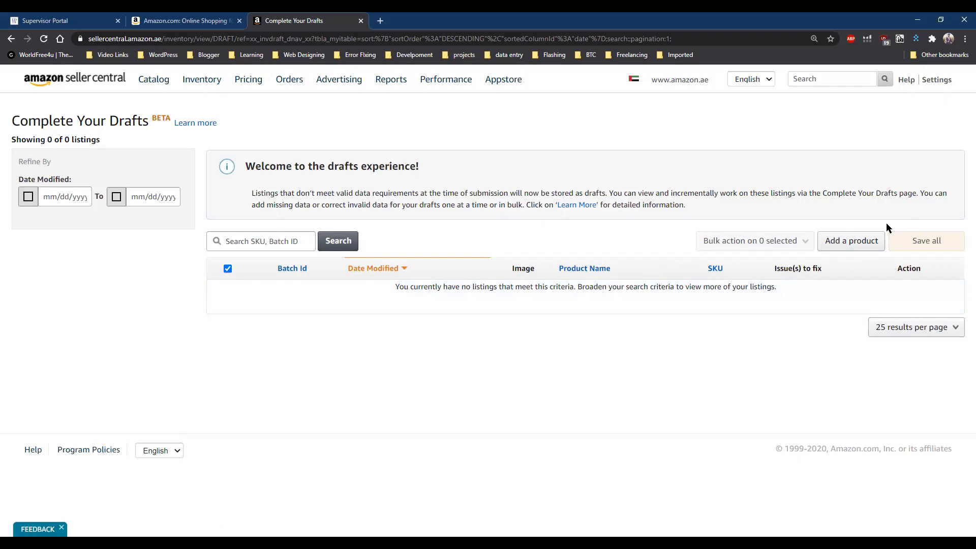
Visit Manage Inventory, then Manage FBA Inventory, which lists 0 products with 1 filter
{"action": "mouse_move", "coordinate": [204, 80]}
{"action": "left_click", "coordinate": [224, 107]}
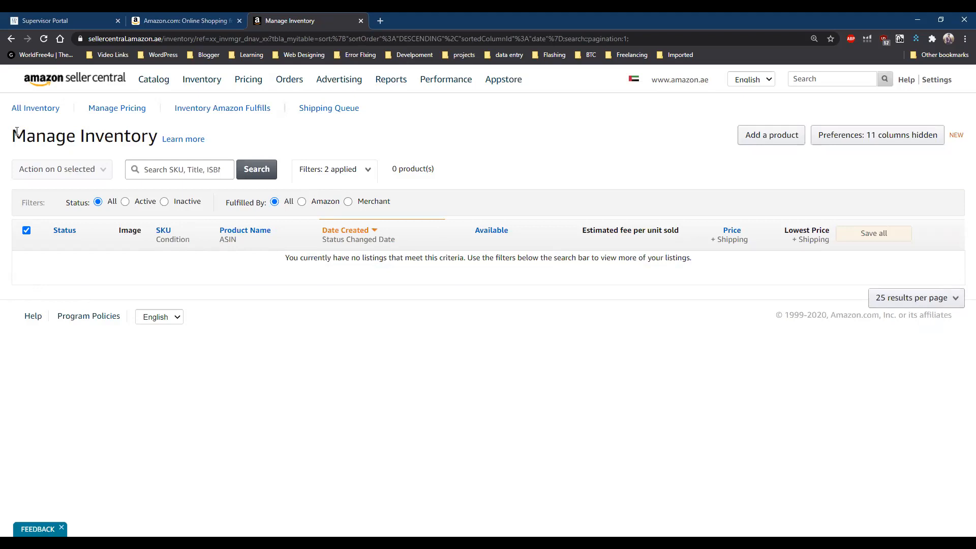
{"action": "mouse_move", "coordinate": [202, 79]}
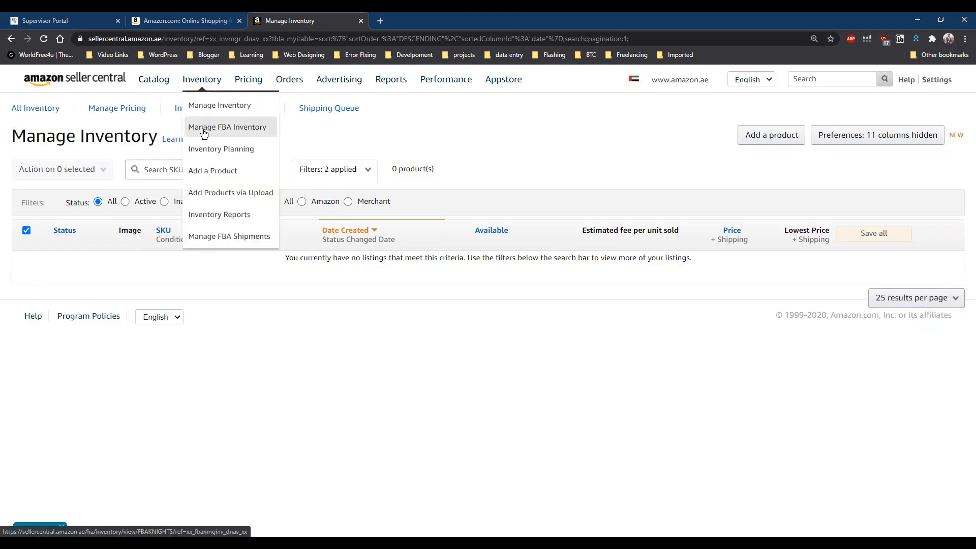
{"action": "left_click", "coordinate": [204, 133]}
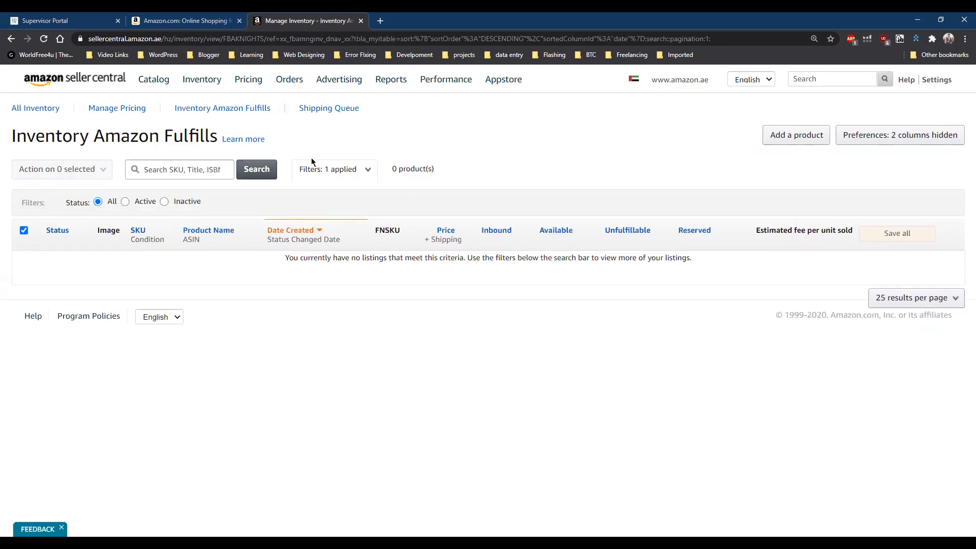
Review the Inventory Planning age page, then open Pricing Health showing 0 inactive offers
{"action": "mouse_move", "coordinate": [213, 96]}
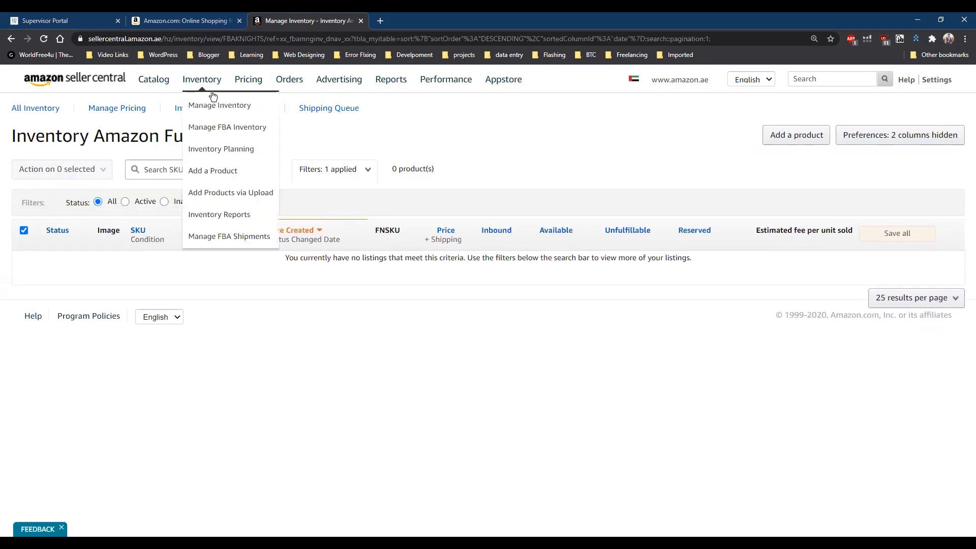
{"action": "left_click", "coordinate": [242, 150]}
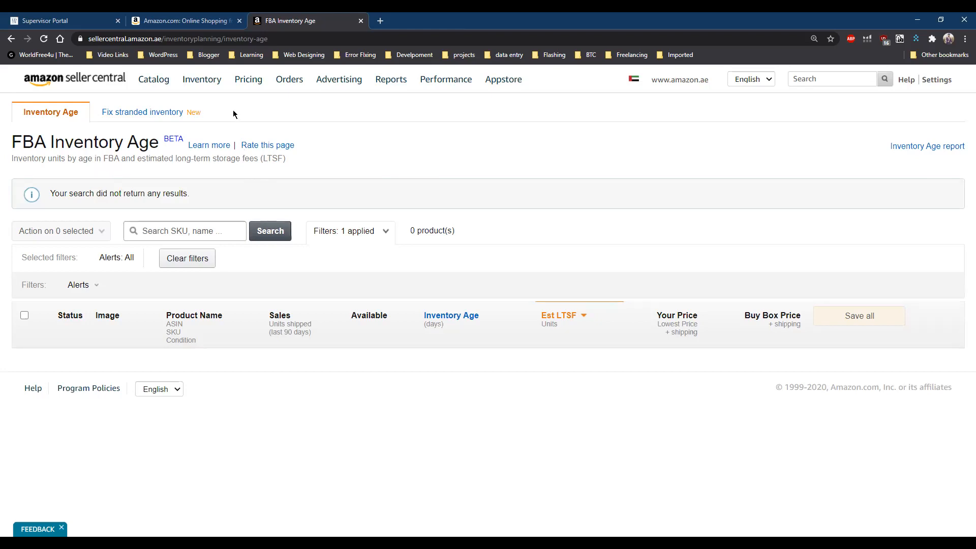
{"action": "mouse_move", "coordinate": [220, 87]}
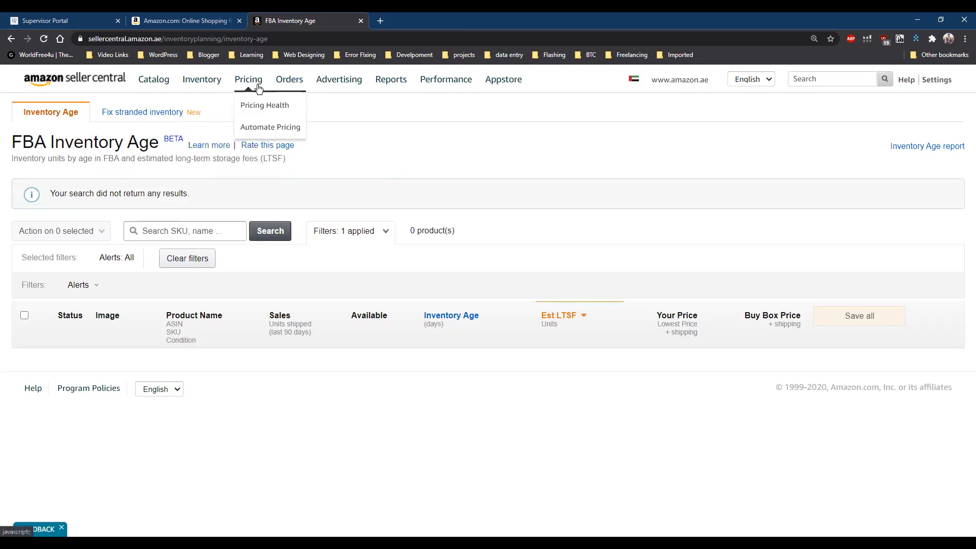
{"action": "left_click", "coordinate": [269, 101]}
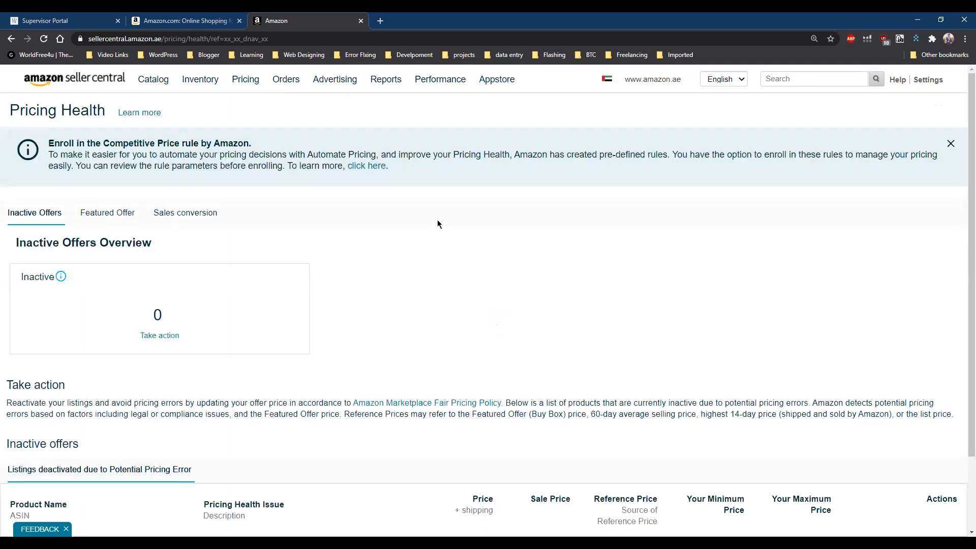
{"action": "scroll", "coordinate": [456, 208], "scroll_direction": "down", "scroll_amount": 2}
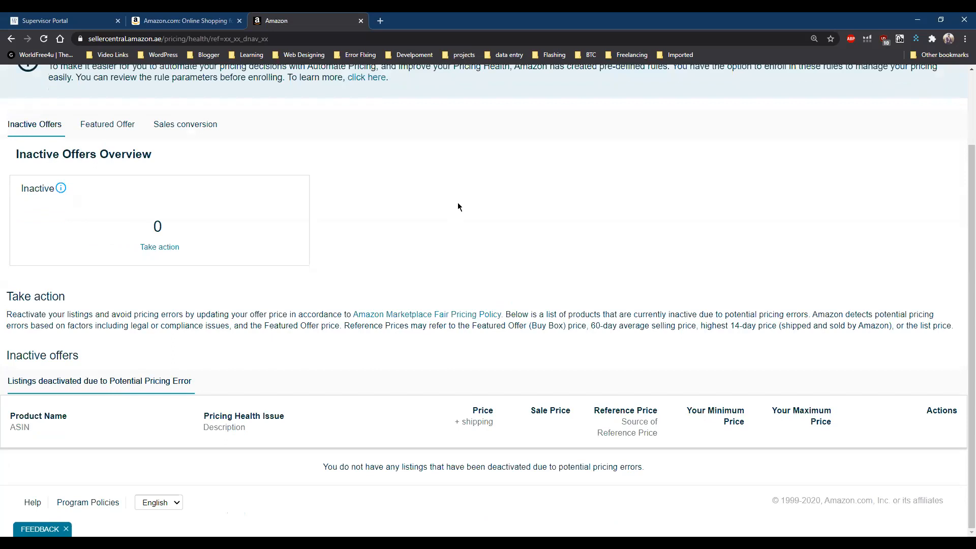
{"action": "scroll", "coordinate": [457, 206], "scroll_direction": "up", "scroll_amount": 2}
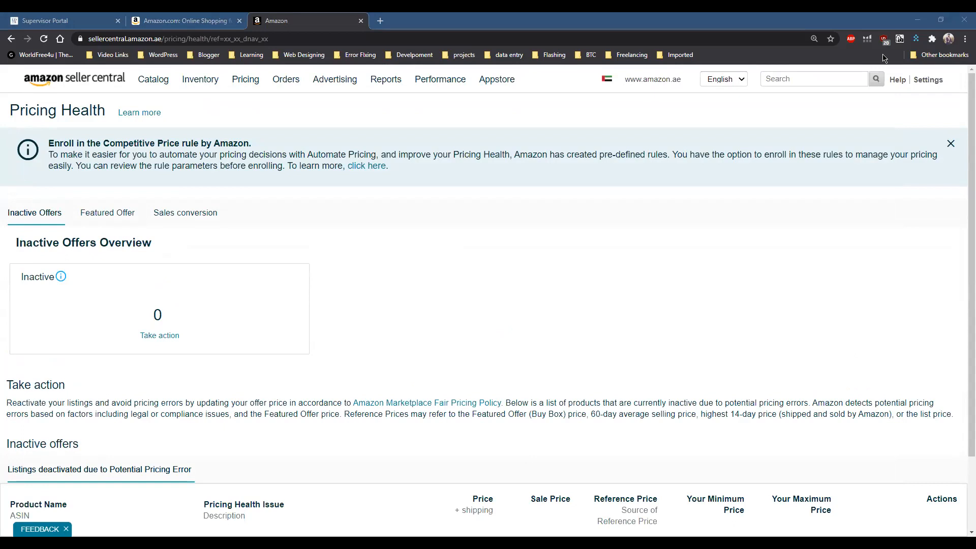
Return to the Seller Central home dashboard showing 0 open orders and AED 0.00 sales
{"action": "left_click", "coordinate": [74, 88]}
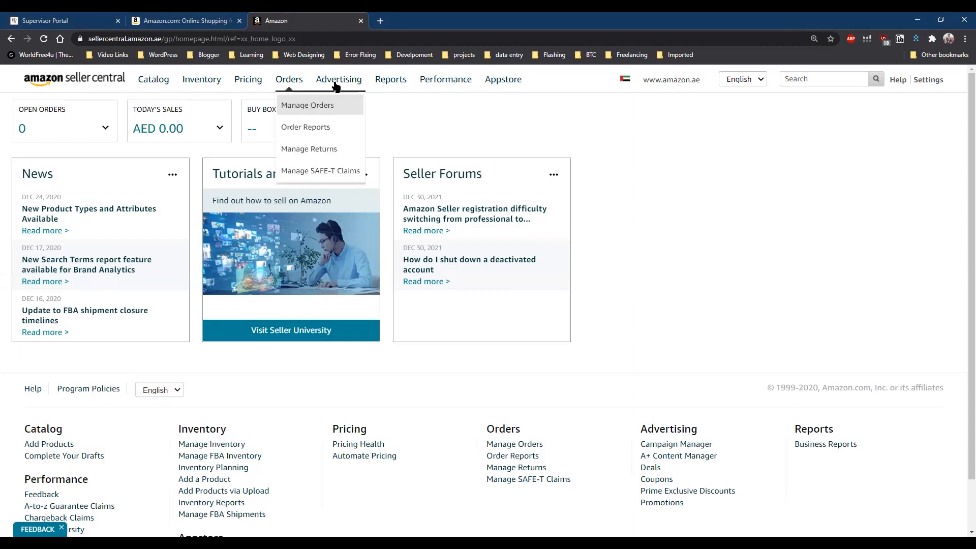
Review the A+ Content brand-registration page, then go to Advertising Campaign Manager
{"action": "mouse_move", "coordinate": [339, 79]}
{"action": "left_click", "coordinate": [350, 122]}
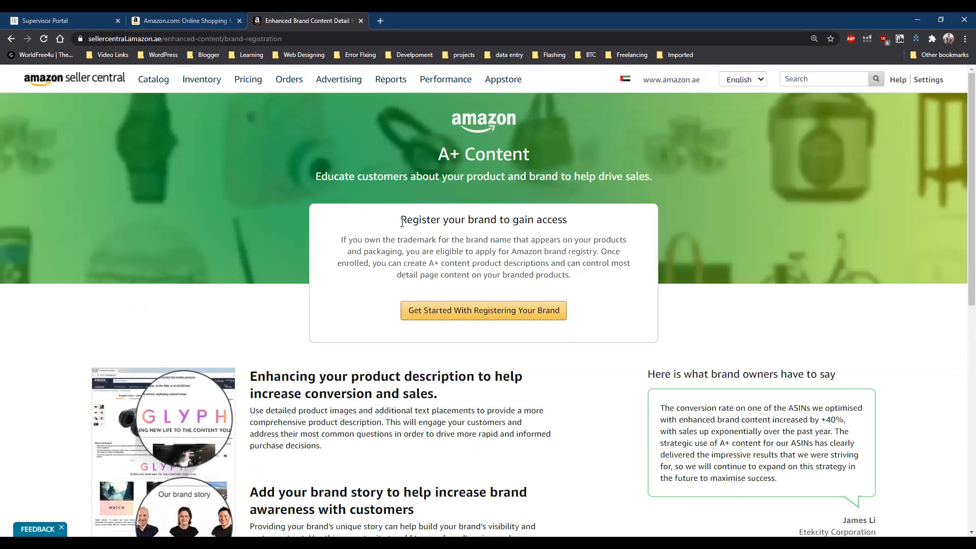
{"action": "left_click_drag", "start_coordinate": [402, 222], "coordinate": [612, 232]}
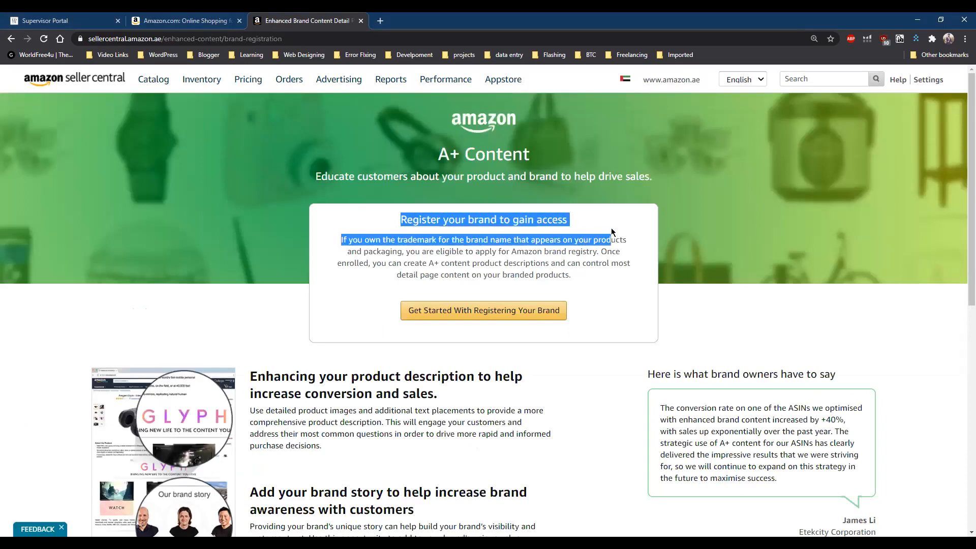
{"action": "left_click", "coordinate": [603, 228]}
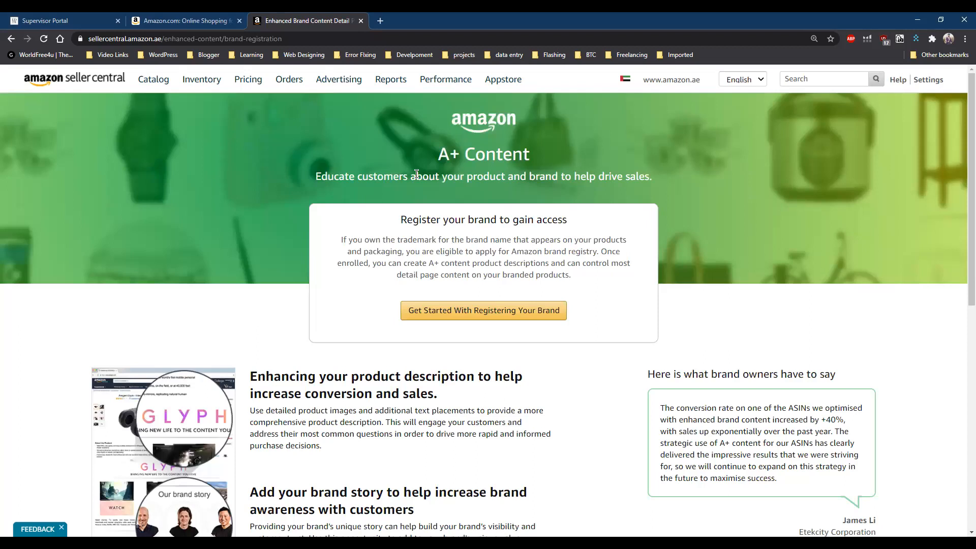
{"action": "left_click", "coordinate": [340, 99]}
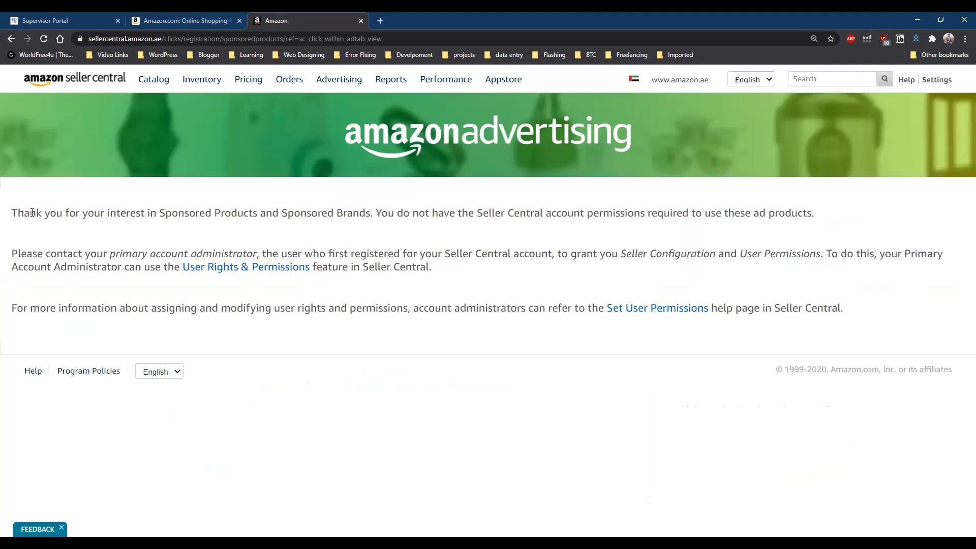
Read the missing ad permissions notice and the advice to contact the account administrator
{"action": "left_click_drag", "start_coordinate": [15, 212], "coordinate": [848, 214]}
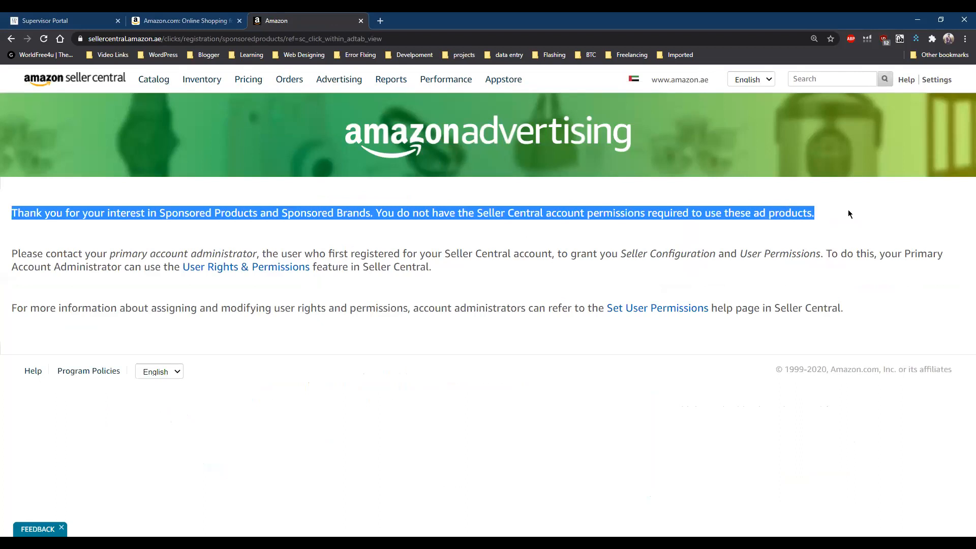
{"action": "left_click", "coordinate": [16, 227]}
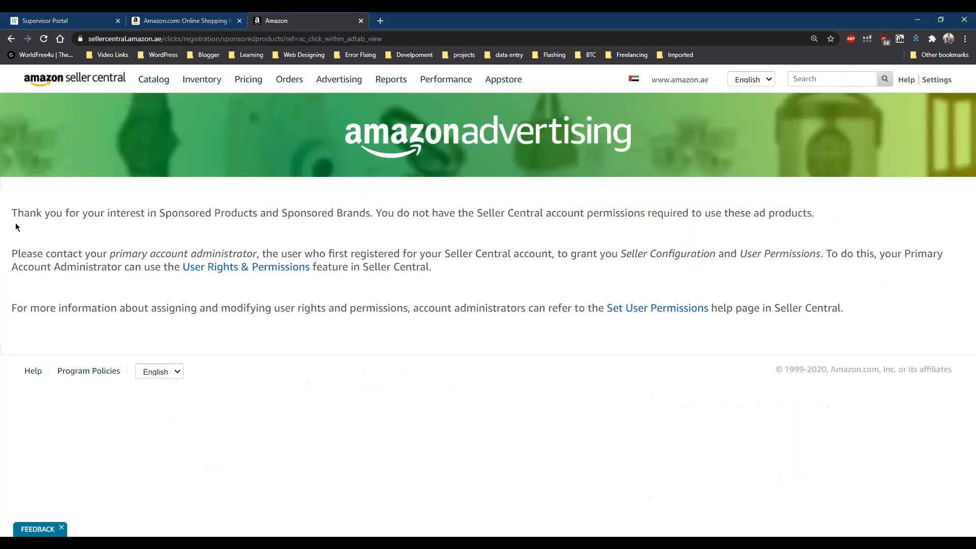
{"action": "left_click_drag", "start_coordinate": [11, 211], "coordinate": [831, 225]}
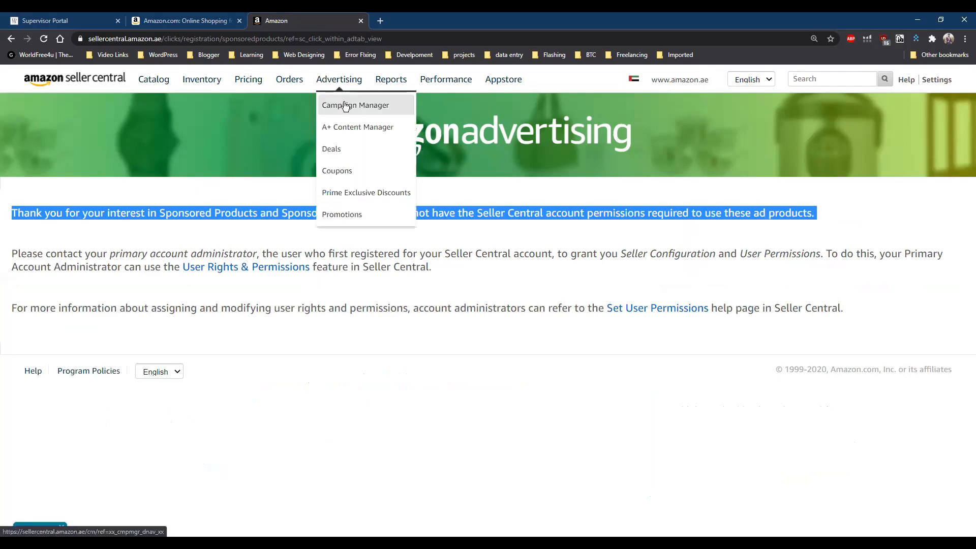
{"action": "left_click", "coordinate": [3, 219]}
{"action": "left_click_drag", "start_coordinate": [6, 260], "coordinate": [435, 269]}
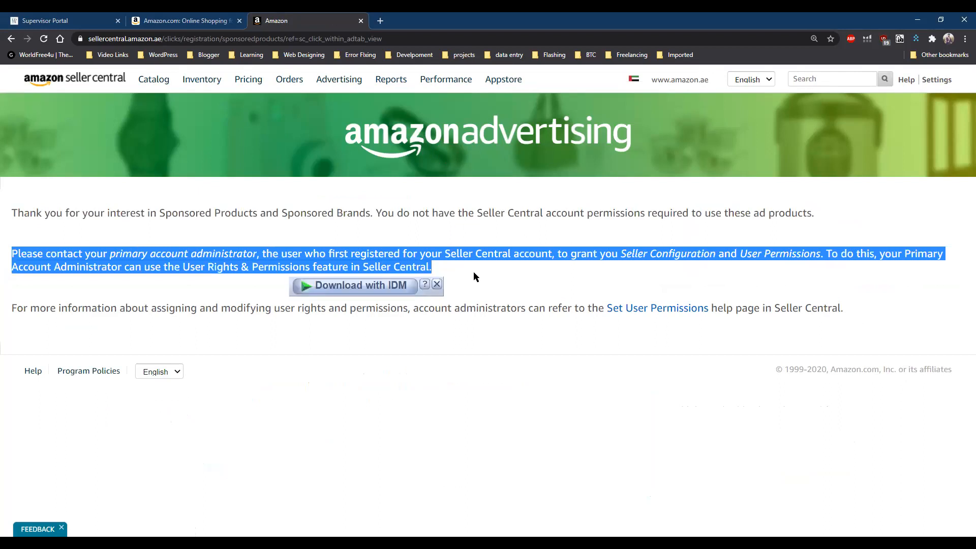
Dismiss the download helper popup, try the user-permissions links, then open Advertising > Deals
{"action": "left_click", "coordinate": [436, 285]}
{"action": "left_click", "coordinate": [445, 275]}
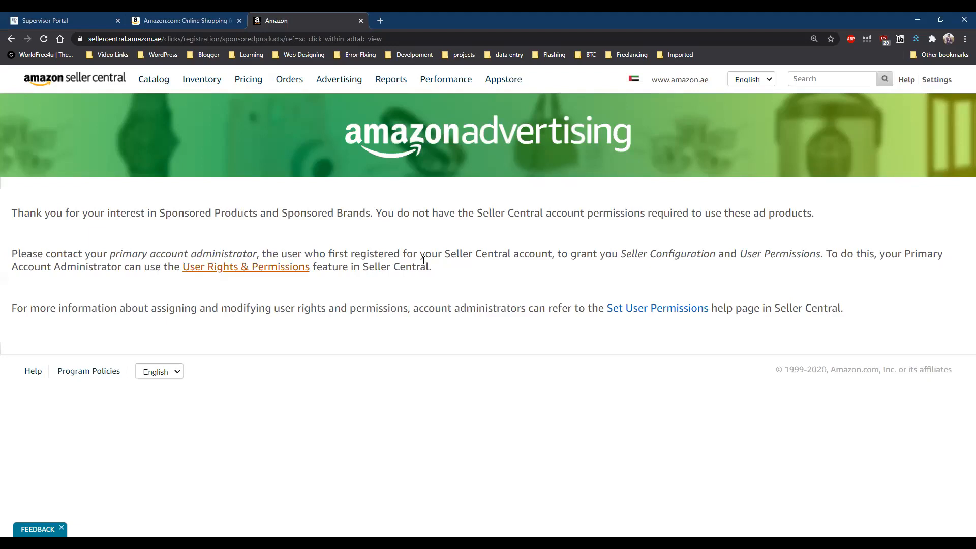
{"action": "left_click", "coordinate": [658, 310]}
{"action": "left_click", "coordinate": [626, 307]}
{"action": "mouse_move", "coordinate": [339, 80]}
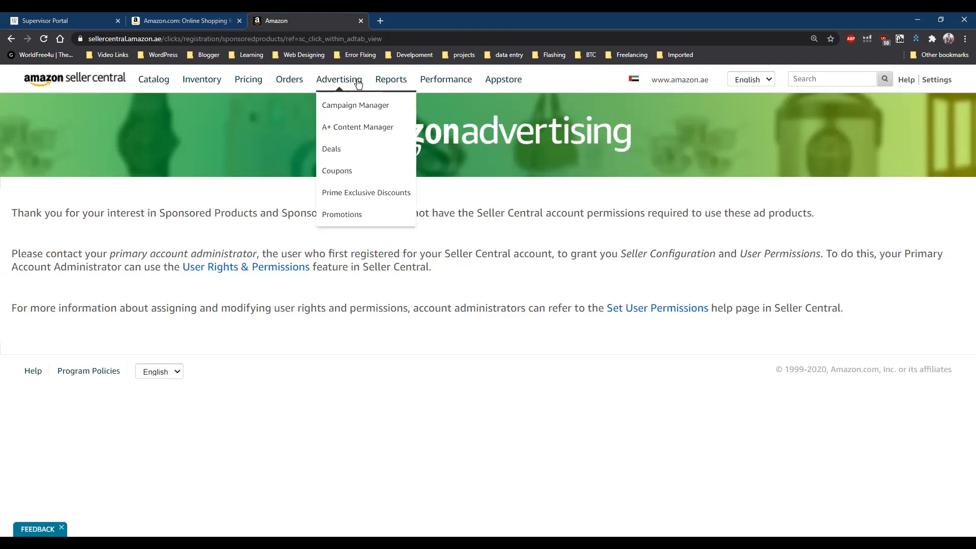
{"action": "left_click", "coordinate": [365, 148]}
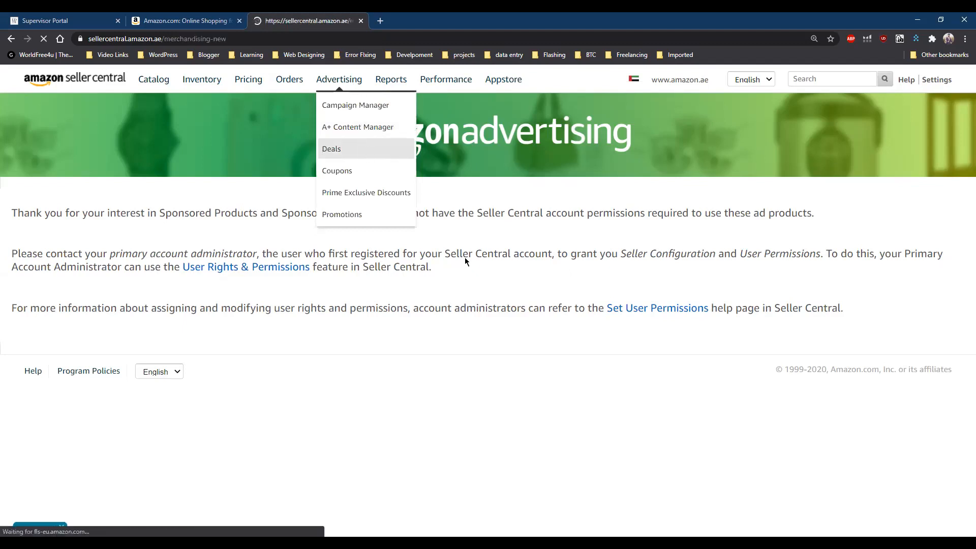
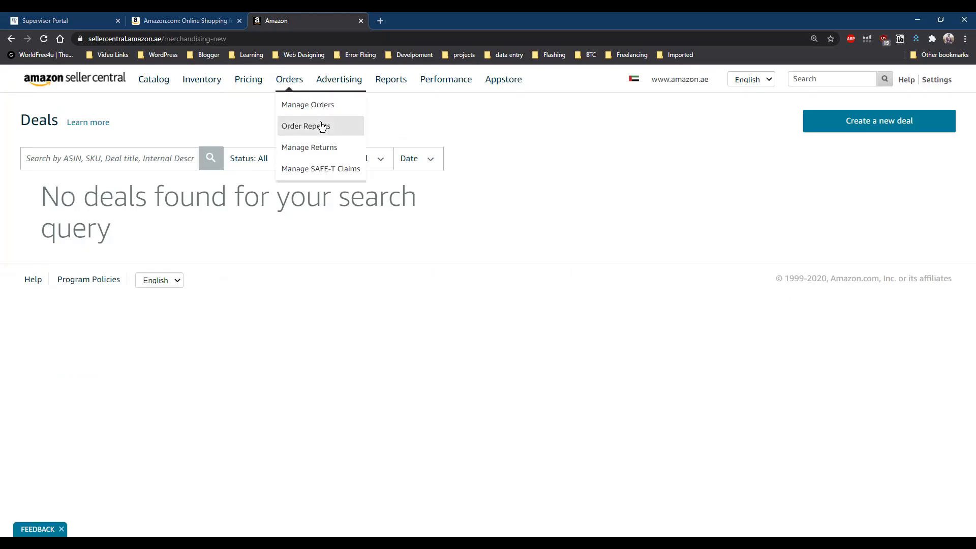
Return to the Seller Central home dashboard and place the cursor in the top-right search box
{"action": "mouse_move", "coordinate": [338, 80]}
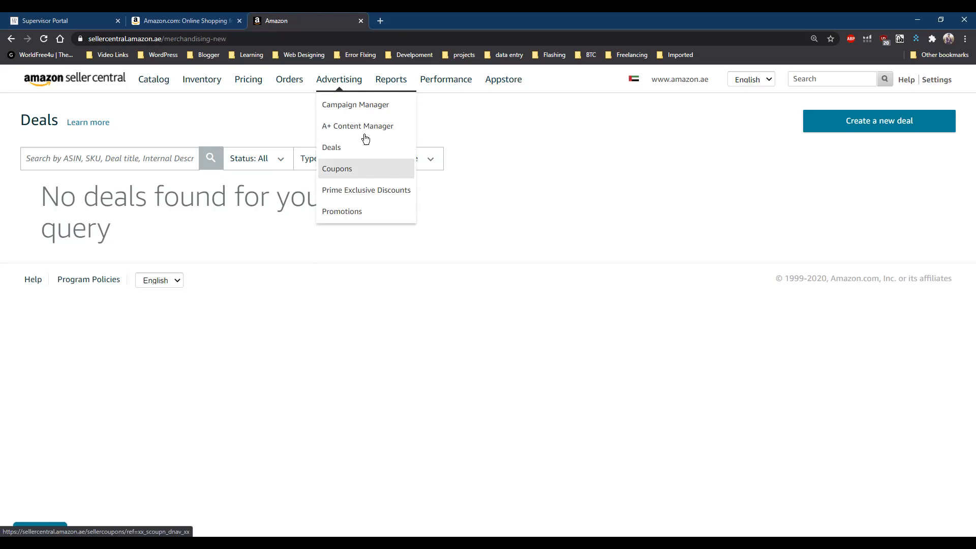
{"action": "mouse_move", "coordinate": [292, 87]}
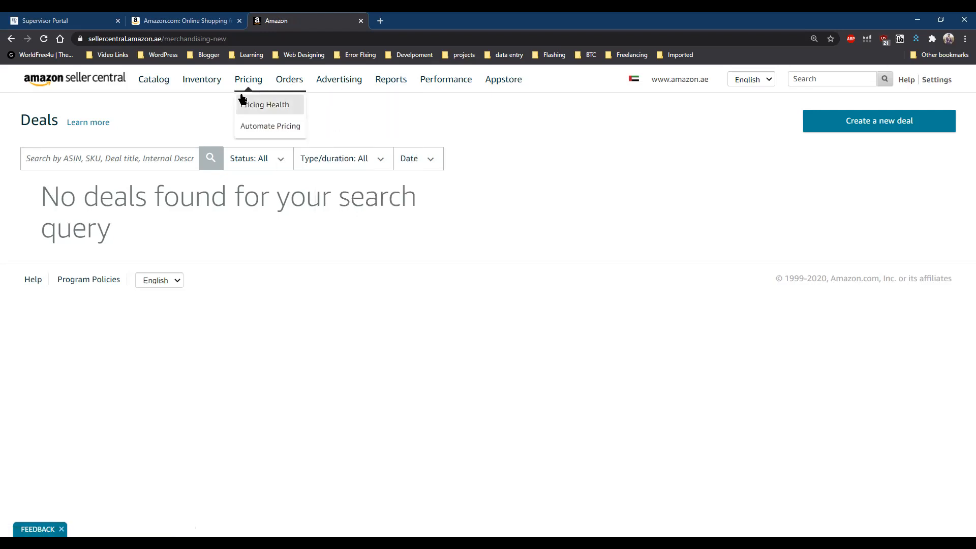
{"action": "mouse_move", "coordinate": [160, 87]}
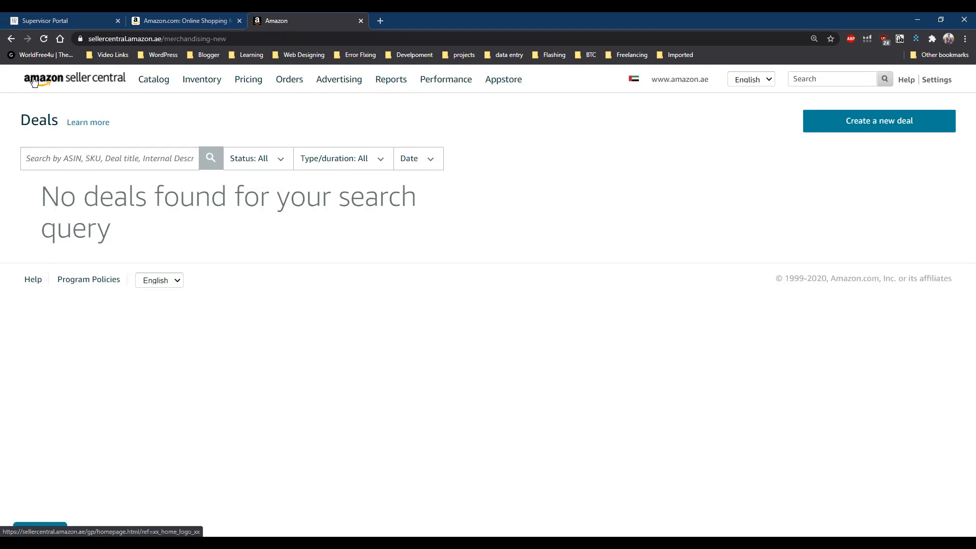
{"action": "left_click", "coordinate": [76, 80]}
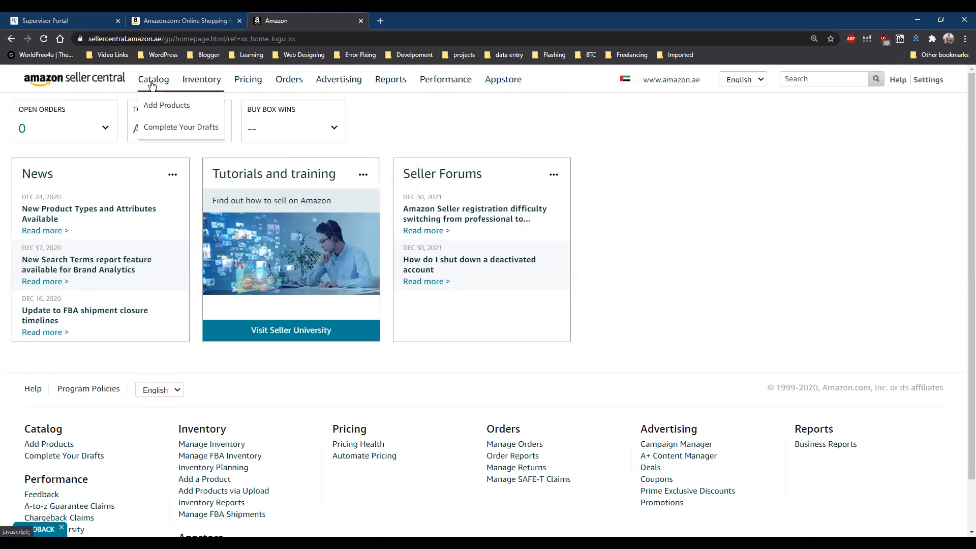
{"action": "left_click", "coordinate": [790, 77]}
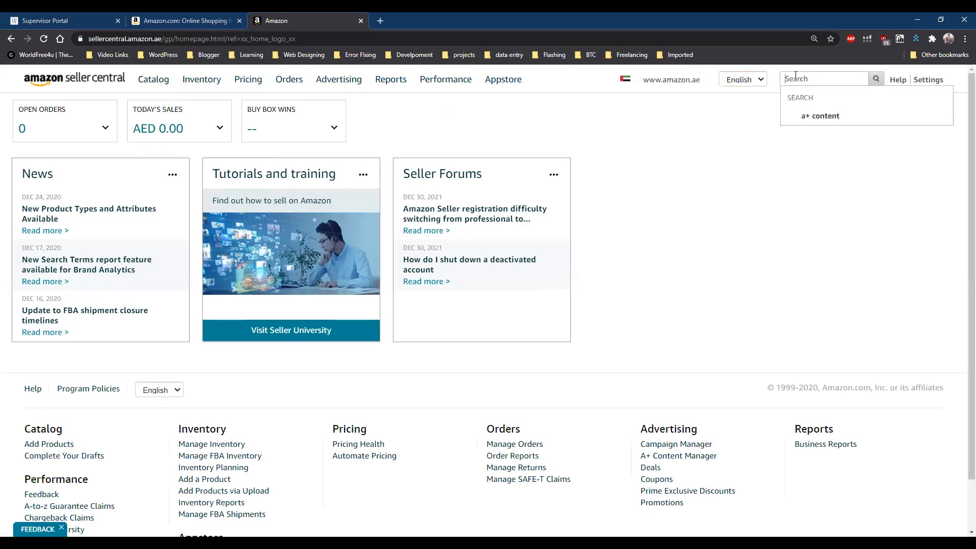
Search Seller Central help for 'api' and scroll through the results
{"action": "type", "text": "ap"}
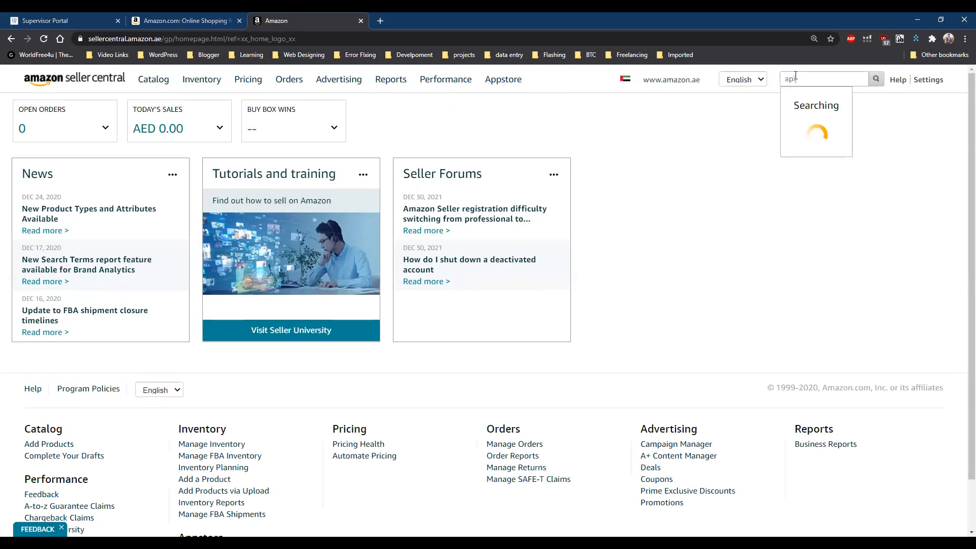
{"action": "type", "text": "i"}
{"action": "key", "text": "Return"}
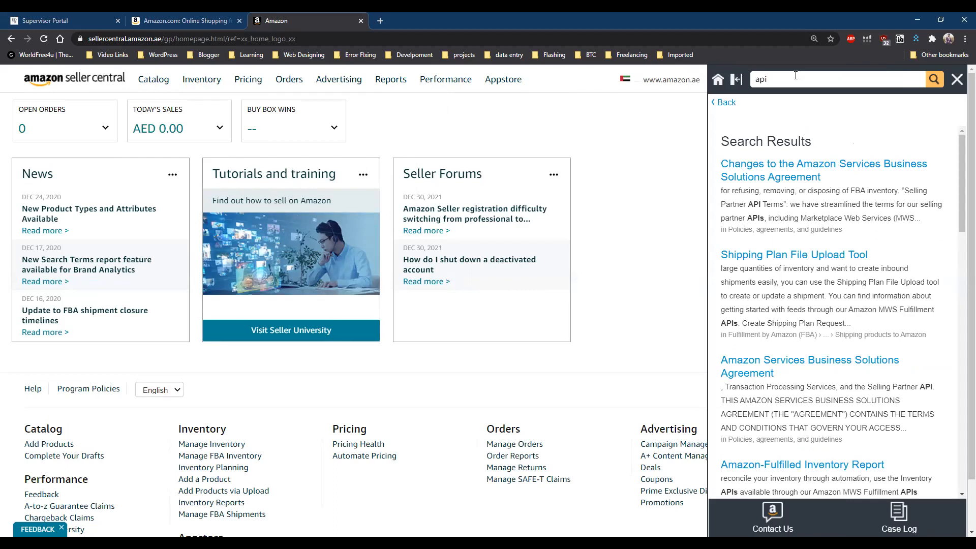
{"action": "scroll", "coordinate": [915, 188], "scroll_direction": "down", "scroll_amount": 7}
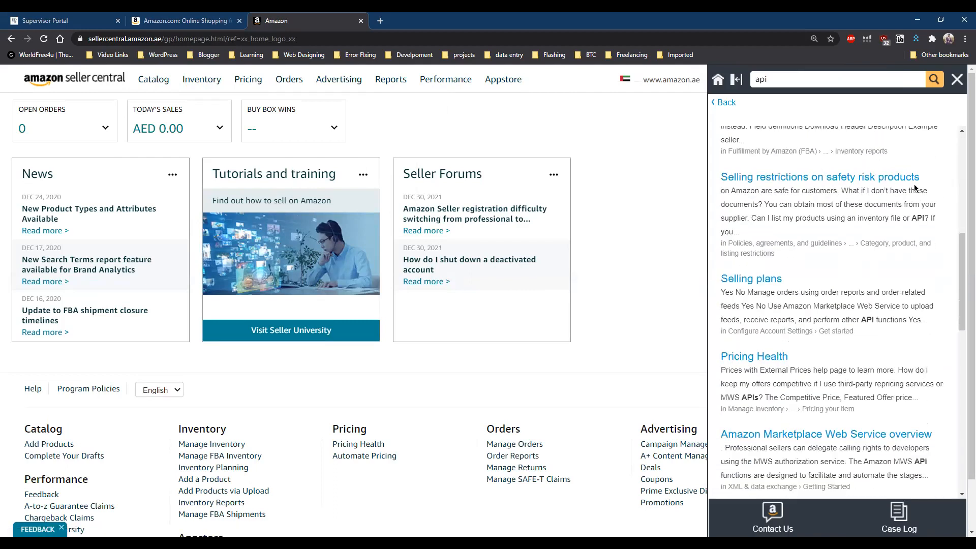
{"action": "scroll", "coordinate": [915, 188], "scroll_direction": "down", "scroll_amount": 9}
{"action": "scroll", "coordinate": [852, 125], "scroll_direction": "up", "scroll_amount": 7}
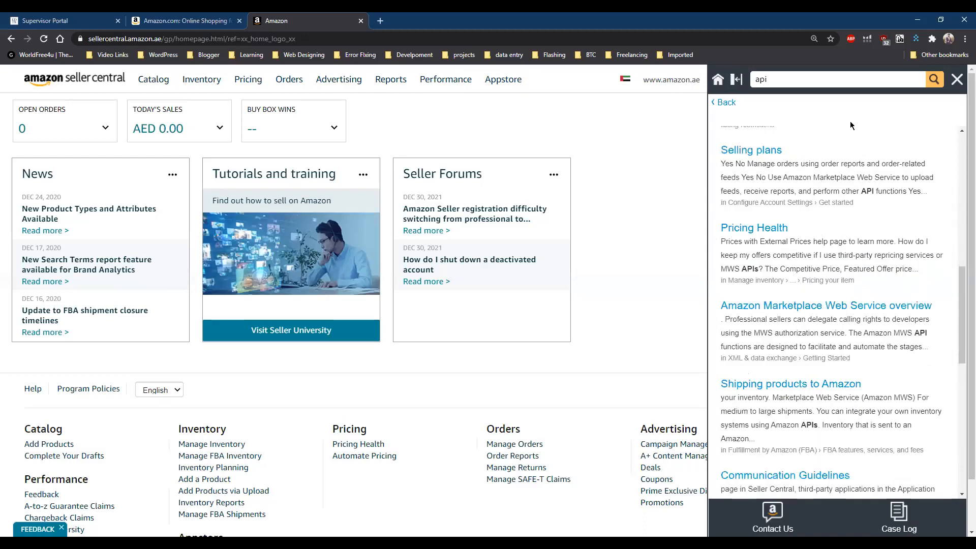
Replace the help query with 'selling fee' and browse the fee-related articles
{"action": "left_click_drag", "start_coordinate": [779, 80], "coordinate": [733, 82]}
{"action": "key", "text": "BackSpace"}
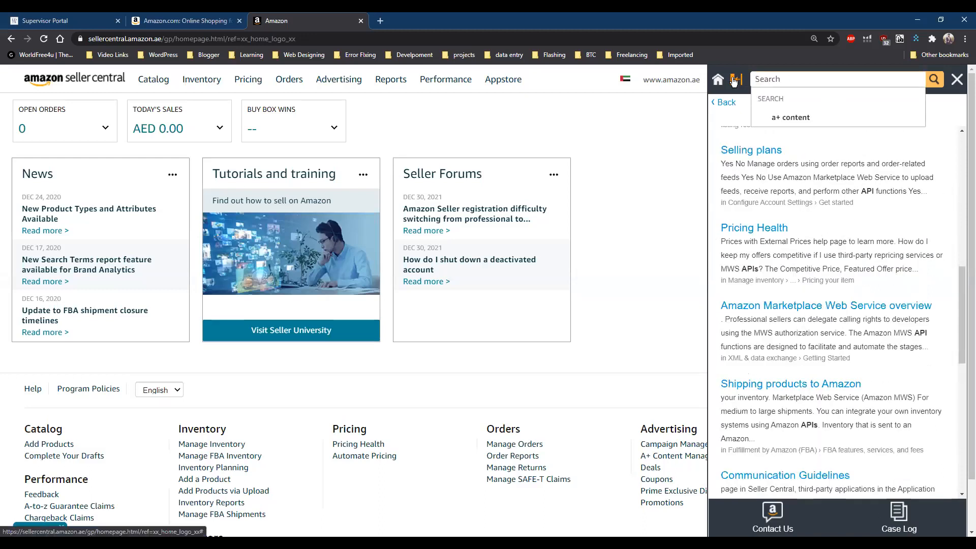
{"action": "type", "text": "selling fee"}
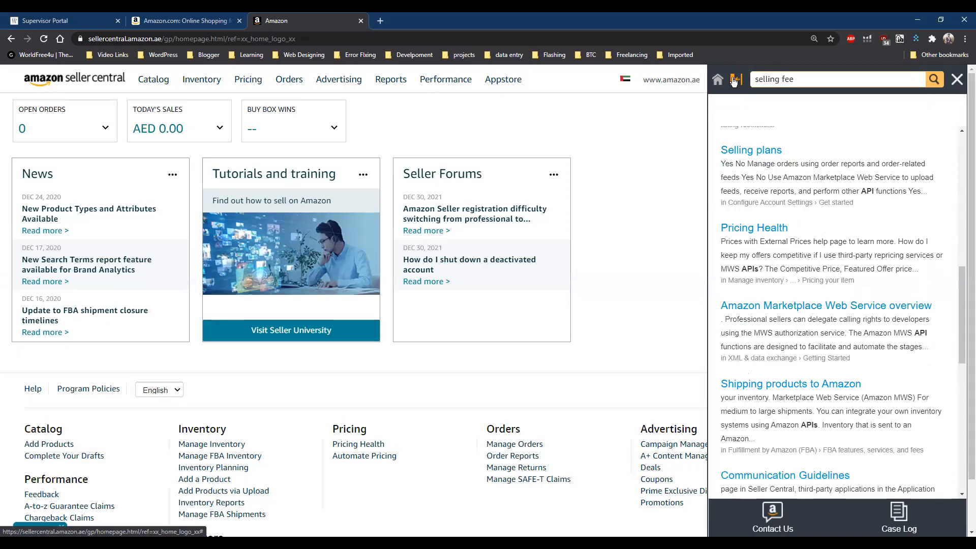
{"action": "key", "text": "Return"}
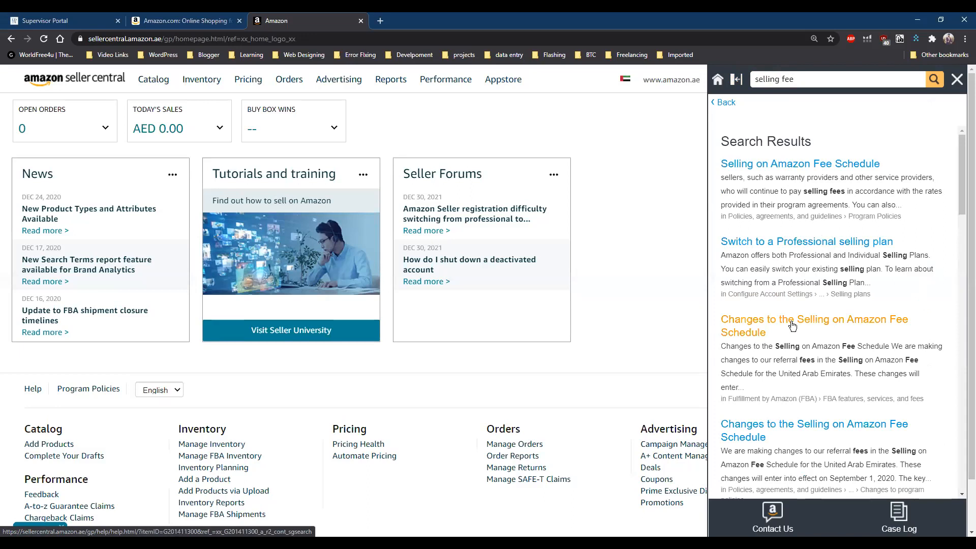
{"action": "scroll", "coordinate": [792, 325], "scroll_direction": "down", "scroll_amount": 3}
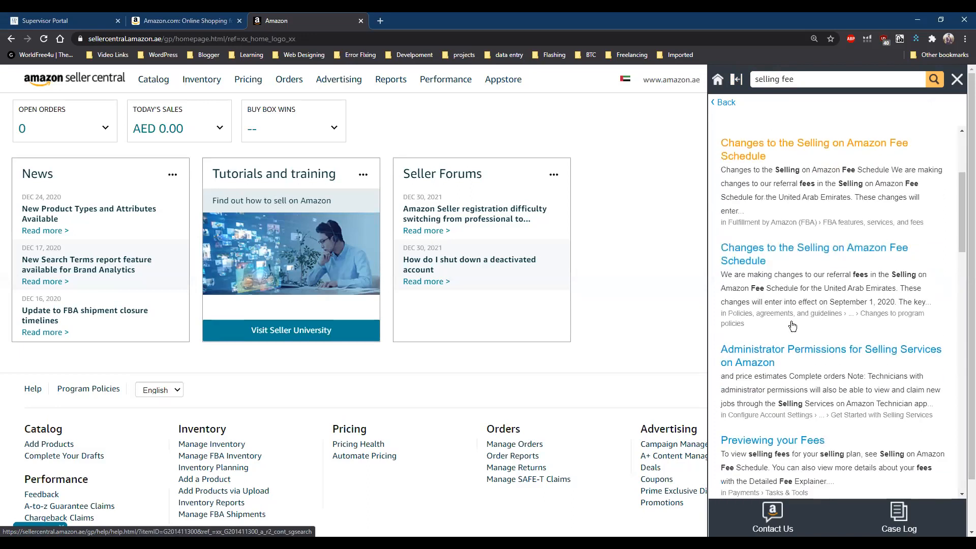
{"action": "scroll", "coordinate": [792, 326], "scroll_direction": "down", "scroll_amount": 10}
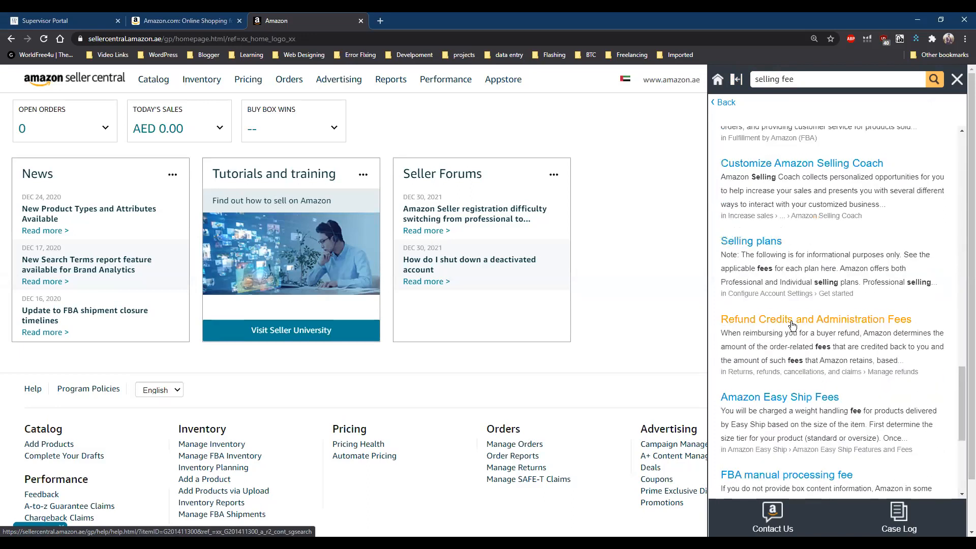
Look over the 'selling fee' results once more, then close the help panel
{"action": "left_click", "coordinate": [796, 77]}
{"action": "left_click_drag", "start_coordinate": [793, 80], "coordinate": [750, 83]}
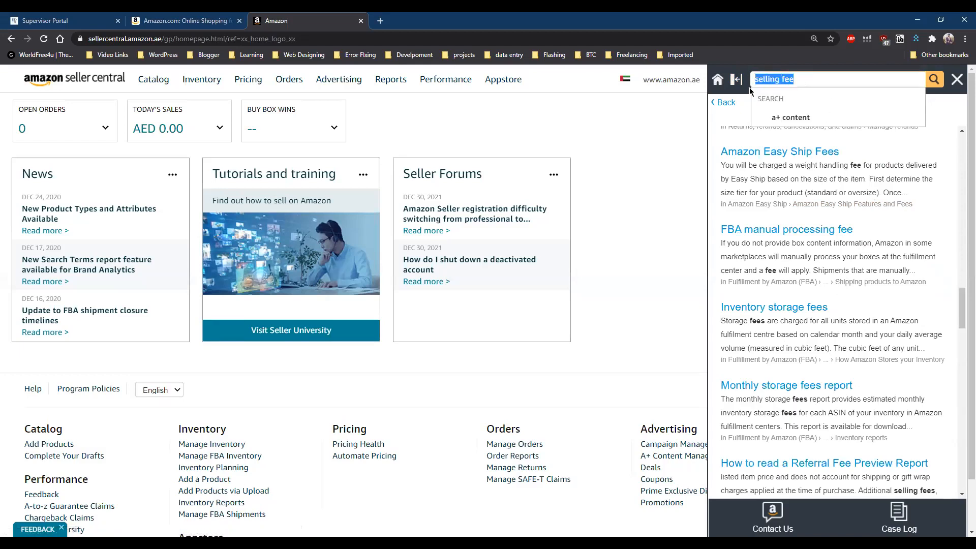
{"action": "scroll", "coordinate": [747, 230], "scroll_direction": "down", "scroll_amount": 1}
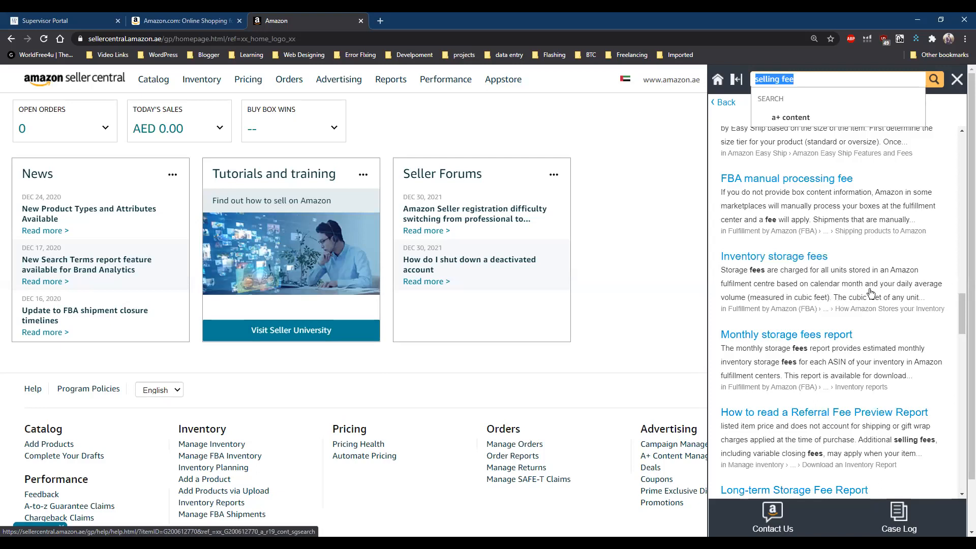
{"action": "left_click", "coordinate": [820, 73]}
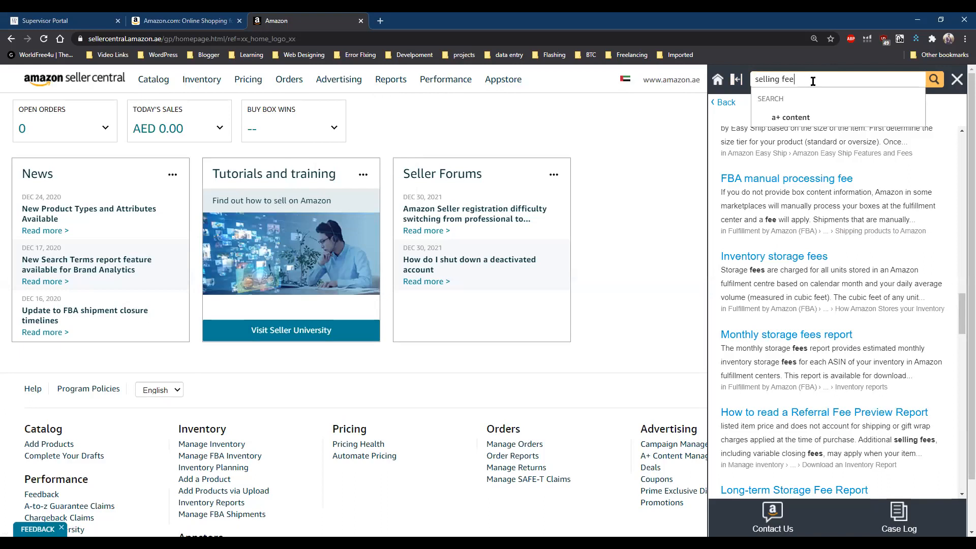
{"action": "left_click", "coordinate": [957, 78]}
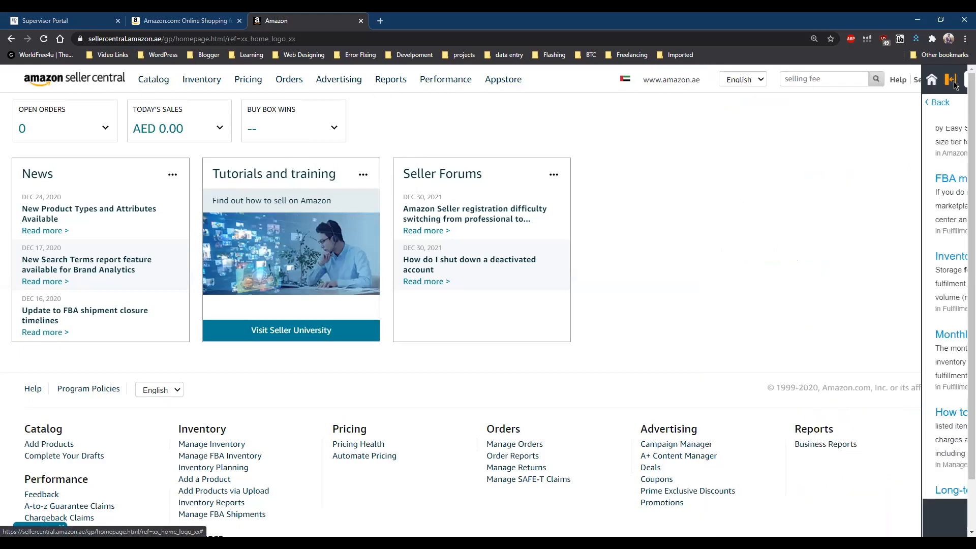
Sign in again through Login Settings, review Login & security, then return to the dashboard
{"action": "left_click", "coordinate": [940, 85]}
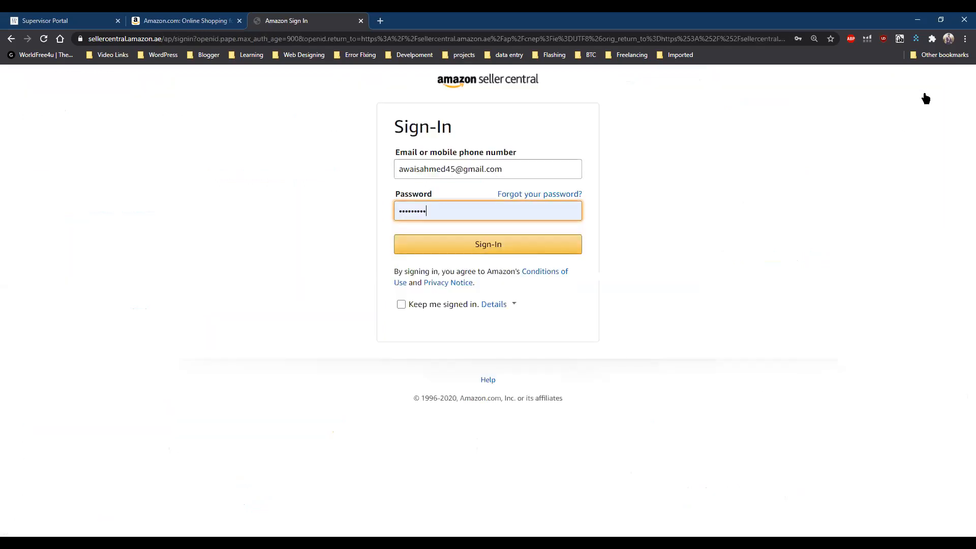
{"action": "left_click", "coordinate": [528, 245]}
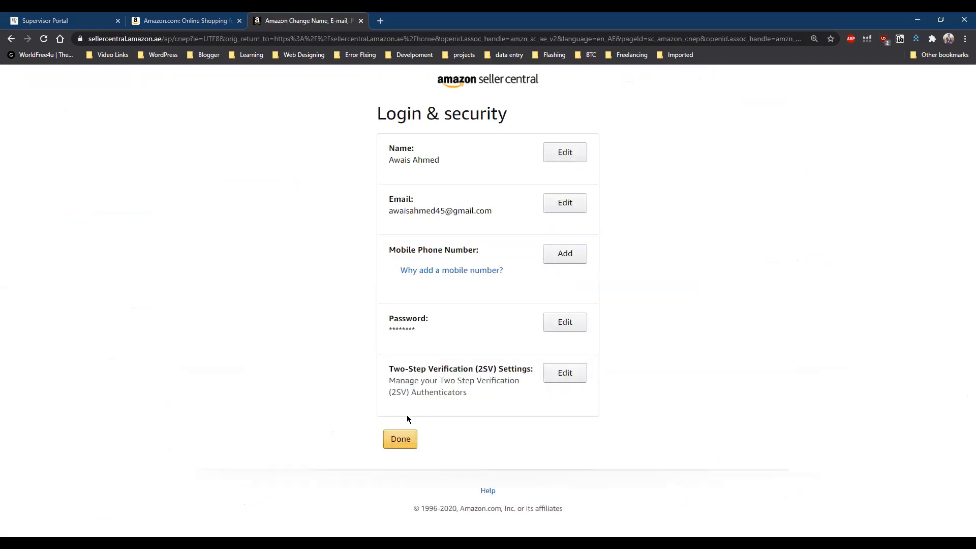
{"action": "left_click", "coordinate": [409, 440]}
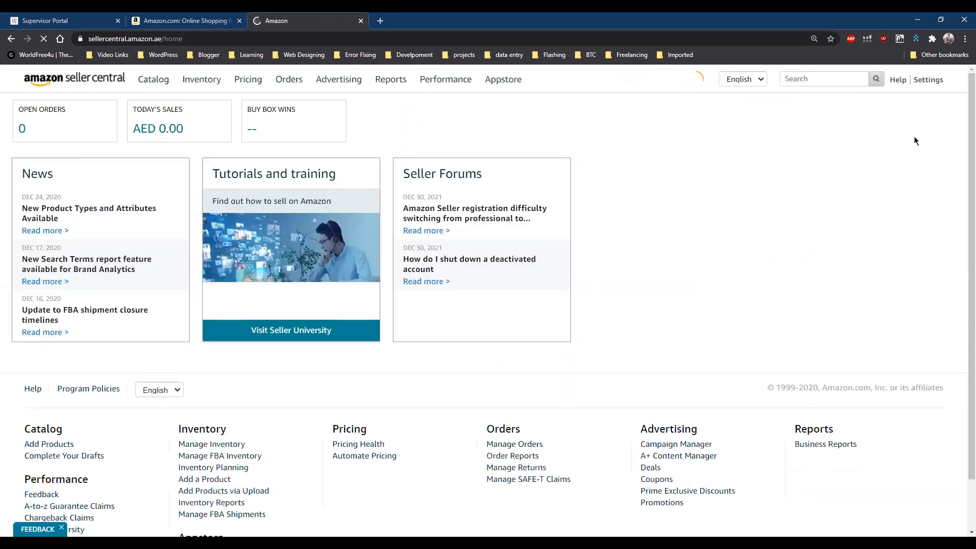
{"action": "mouse_move", "coordinate": [928, 79]}
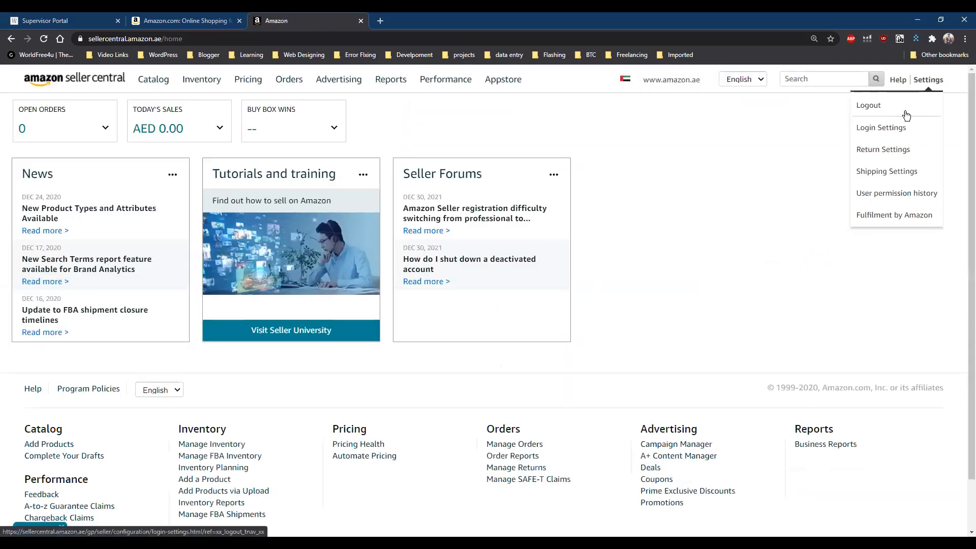
{"action": "left_click", "coordinate": [892, 146]}
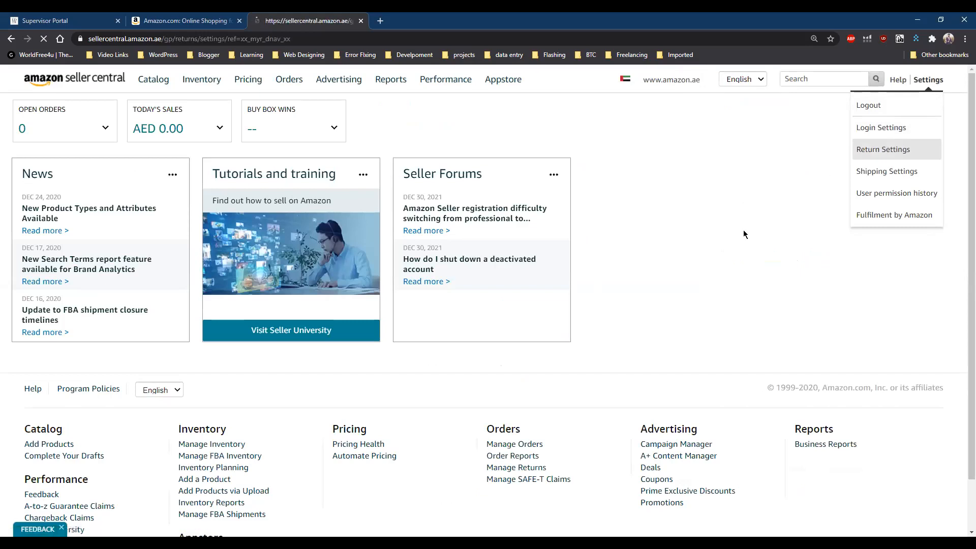
{"action": "scroll", "coordinate": [494, 282], "scroll_direction": "down", "scroll_amount": 2}
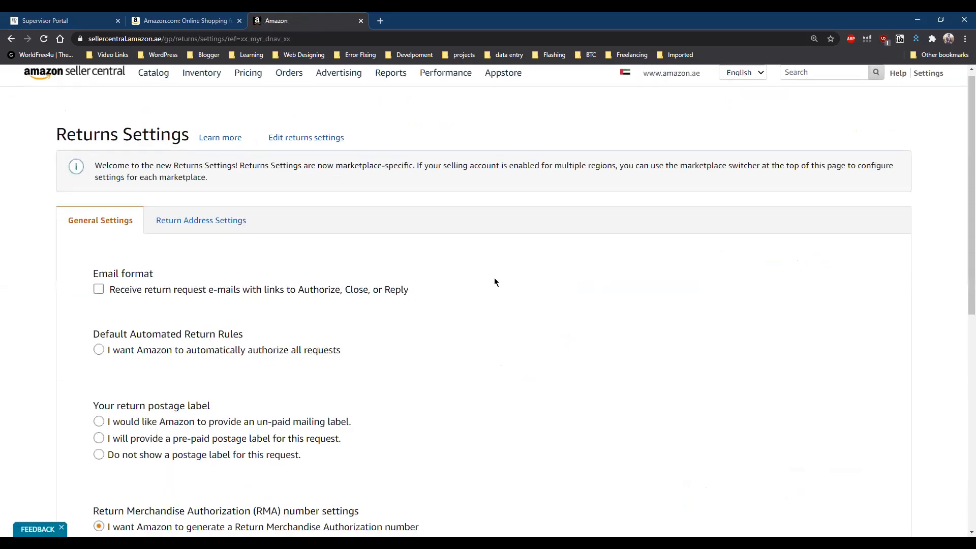
{"action": "scroll", "coordinate": [494, 279], "scroll_direction": "down", "scroll_amount": 1}
{"action": "scroll", "coordinate": [345, 249], "scroll_direction": "up", "scroll_amount": 1}
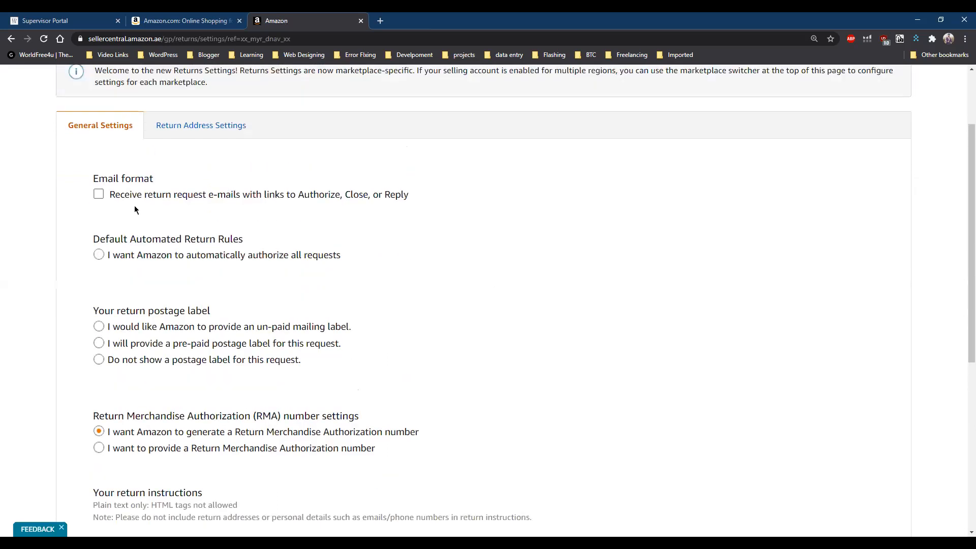
{"action": "left_click", "coordinate": [112, 193]}
{"action": "left_click", "coordinate": [145, 196]}
{"action": "left_click", "coordinate": [161, 196]}
{"action": "left_click", "coordinate": [183, 196]}
{"action": "left_click", "coordinate": [354, 207]}
{"action": "left_click", "coordinate": [433, 204]}
{"action": "scroll", "coordinate": [433, 203], "scroll_direction": "down", "scroll_amount": 1}
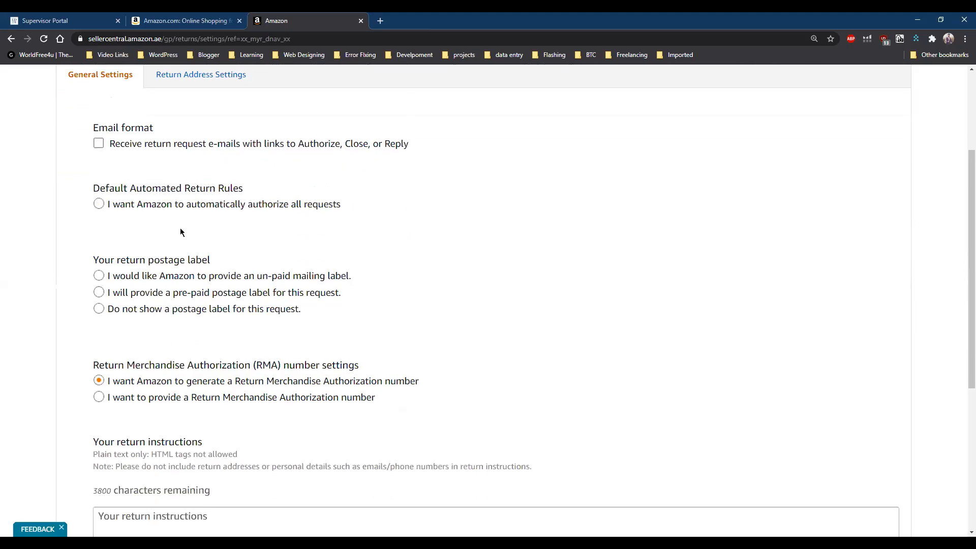
{"action": "left_click", "coordinate": [326, 206]}
{"action": "scroll", "coordinate": [292, 217], "scroll_direction": "down", "scroll_amount": 1}
{"action": "left_click", "coordinate": [232, 246]}
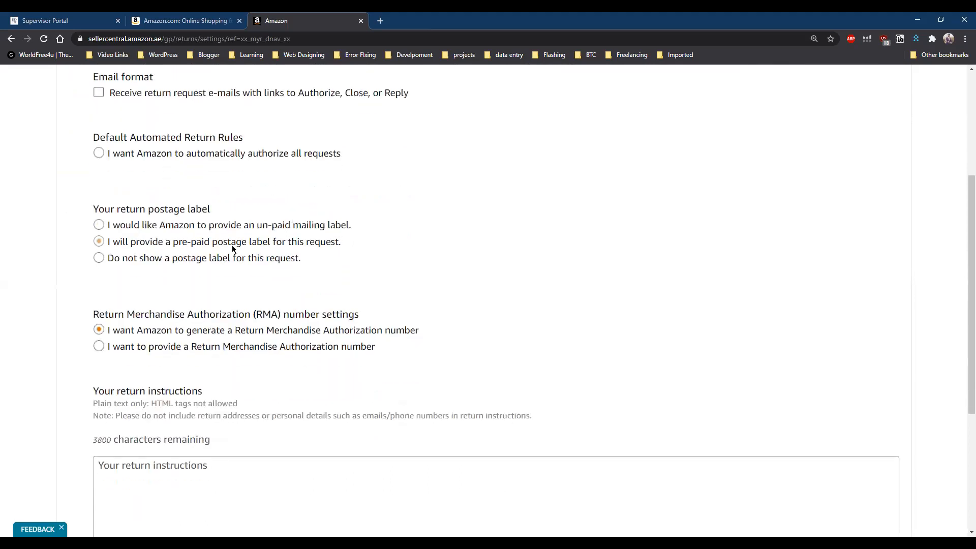
{"action": "left_click", "coordinate": [160, 236]}
{"action": "left_click", "coordinate": [131, 221]}
{"action": "left_click", "coordinate": [132, 258]}
{"action": "left_click", "coordinate": [127, 257]}
{"action": "scroll", "coordinate": [124, 257], "scroll_direction": "down", "scroll_amount": 3}
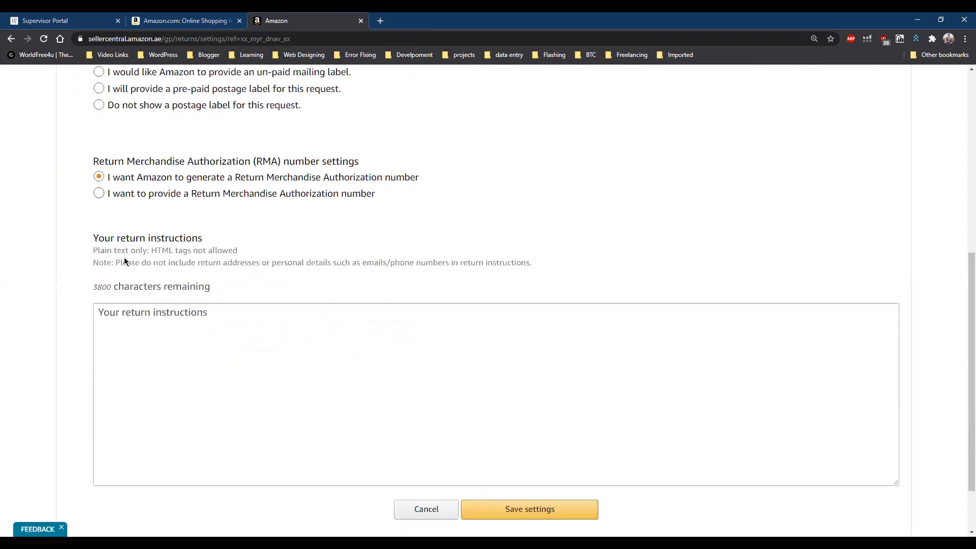
{"action": "scroll", "coordinate": [480, 303], "scroll_direction": "up", "scroll_amount": 8}
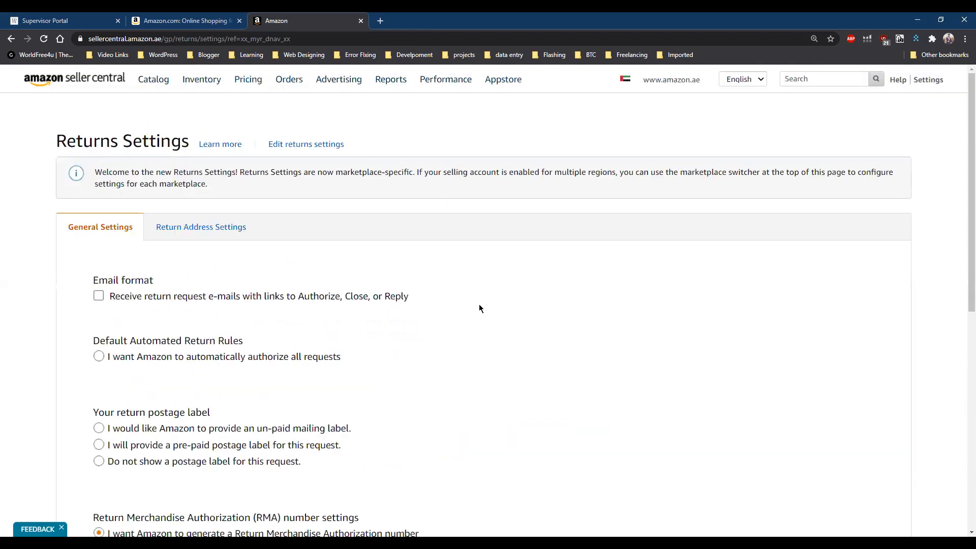
Switch twice between the Return Address Settings and General Settings tabs of Returns Settings
{"action": "left_click", "coordinate": [250, 225]}
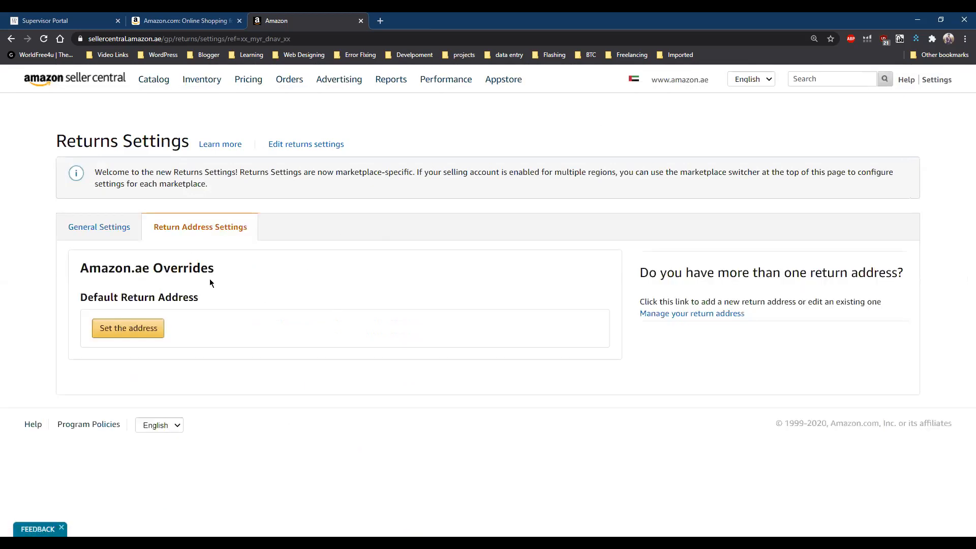
{"action": "left_click", "coordinate": [119, 236]}
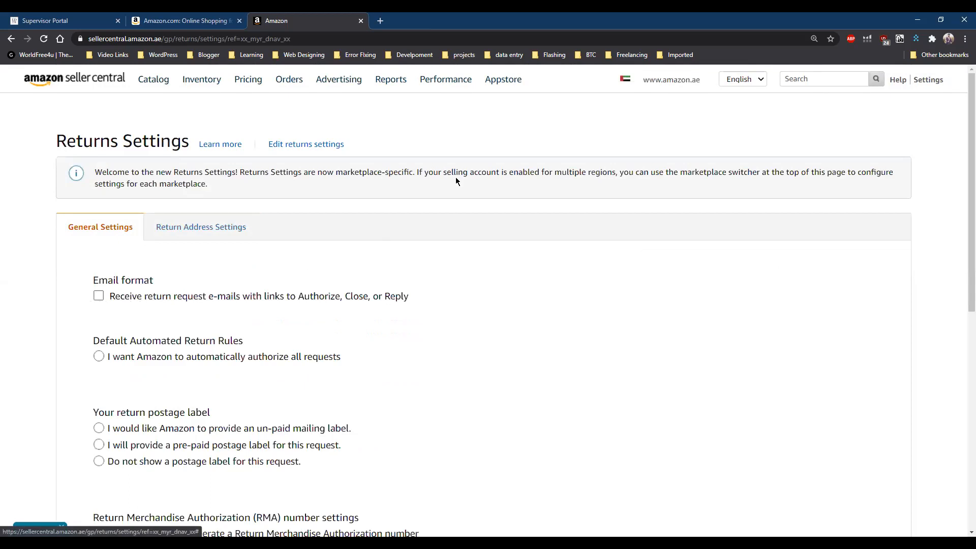
{"action": "left_click", "coordinate": [184, 225]}
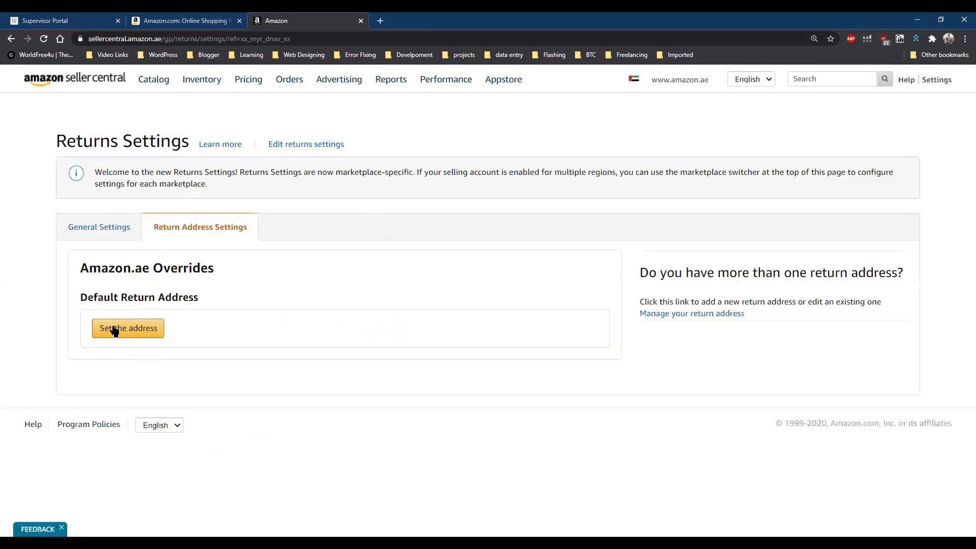
{"action": "left_click", "coordinate": [101, 237]}
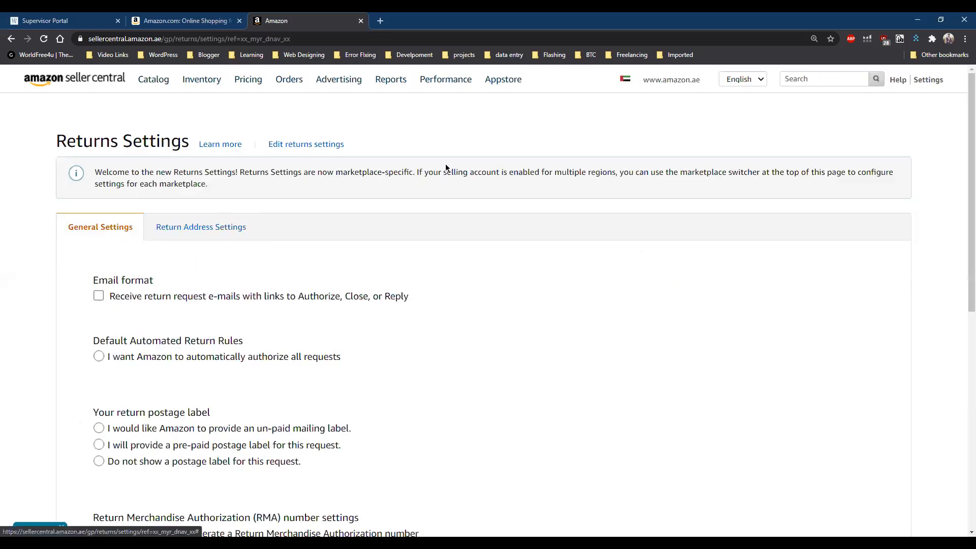
{"action": "left_click", "coordinate": [928, 80]}
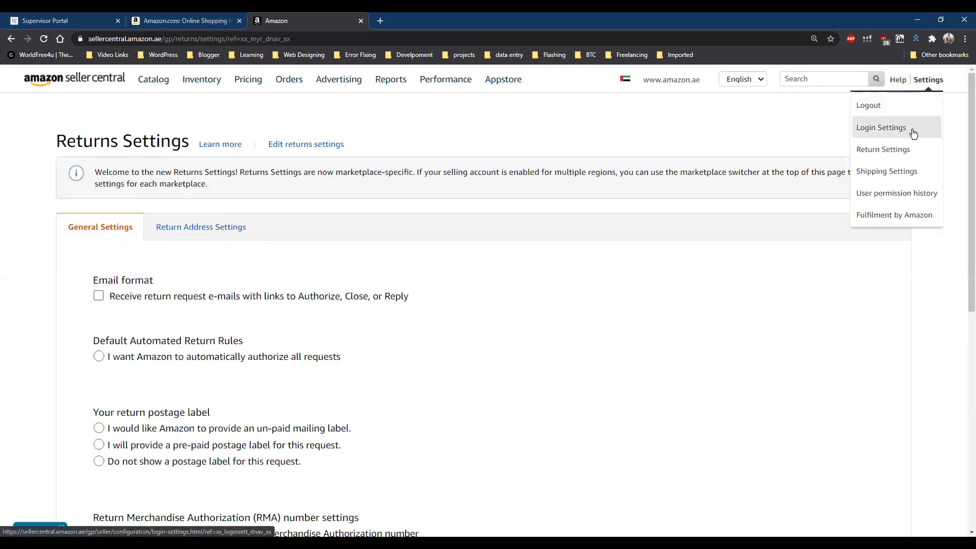
Open Shipping Settings and review Easy Ship Standard Delivery rates of AED 10.00 per order for Domestic UAE
{"action": "left_click", "coordinate": [912, 171]}
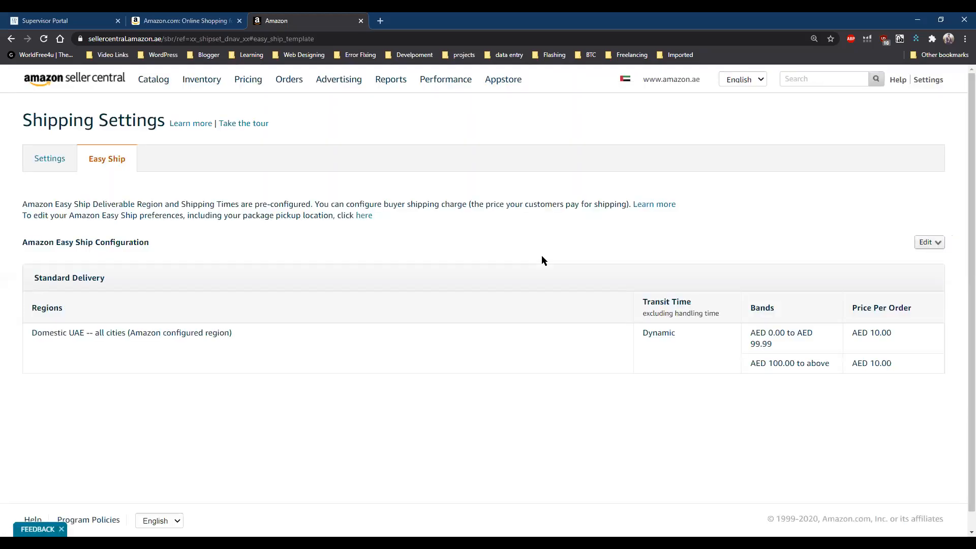
{"action": "left_click_drag", "start_coordinate": [30, 335], "coordinate": [263, 337]}
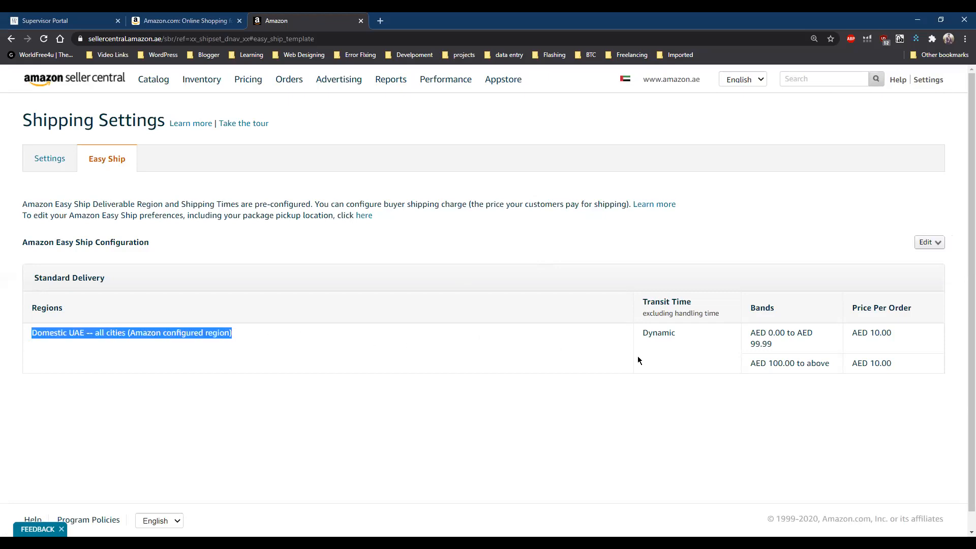
{"action": "left_click_drag", "start_coordinate": [672, 334], "coordinate": [630, 337]}
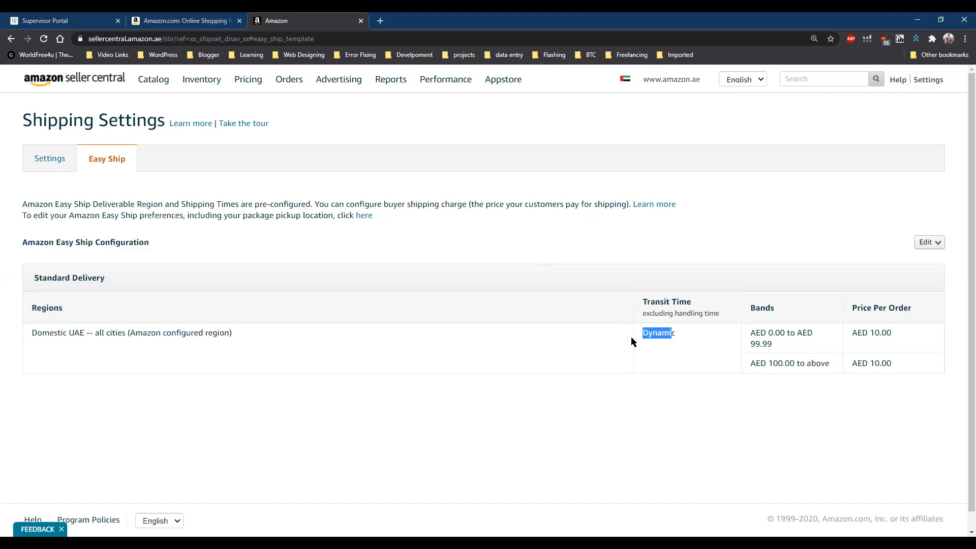
{"action": "left_click", "coordinate": [686, 334]}
{"action": "left_click_drag", "start_coordinate": [254, 338], "coordinate": [36, 333]}
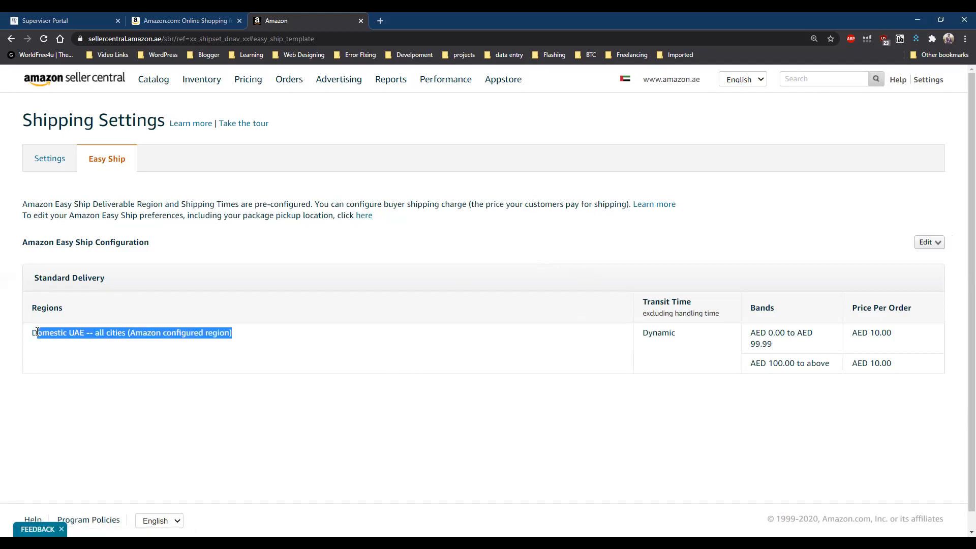
{"action": "left_click_drag", "start_coordinate": [34, 277], "coordinate": [128, 287]}
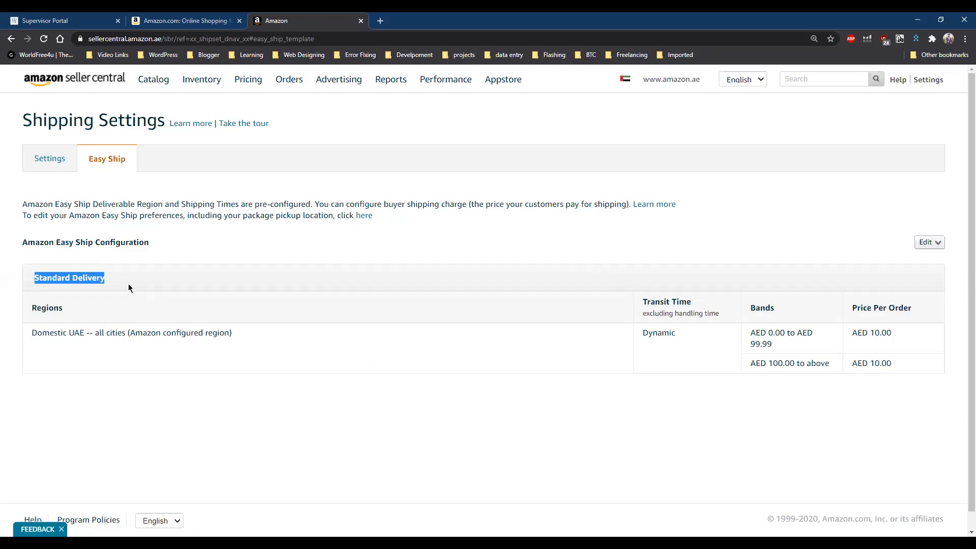
{"action": "left_click", "coordinate": [129, 288]}
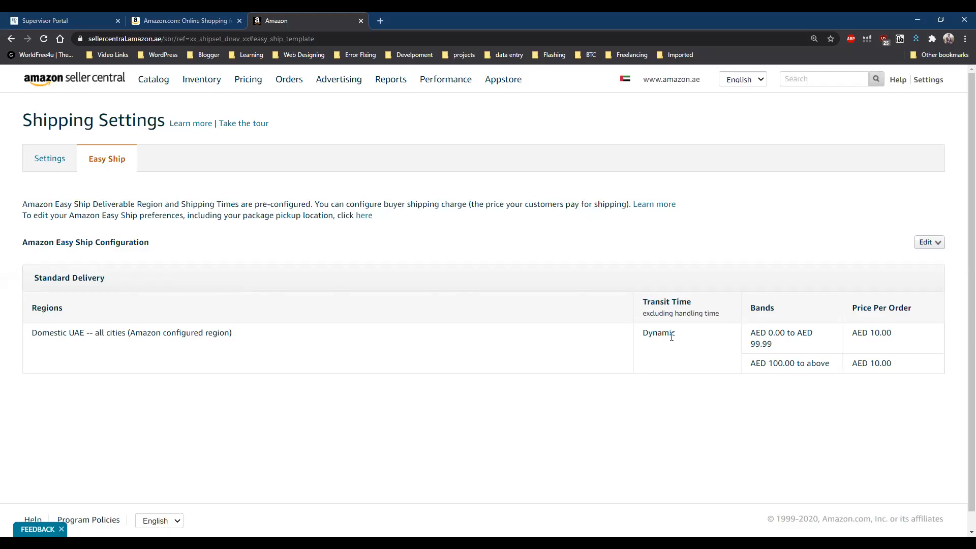
{"action": "scroll", "coordinate": [480, 334], "scroll_direction": "down", "scroll_amount": 1}
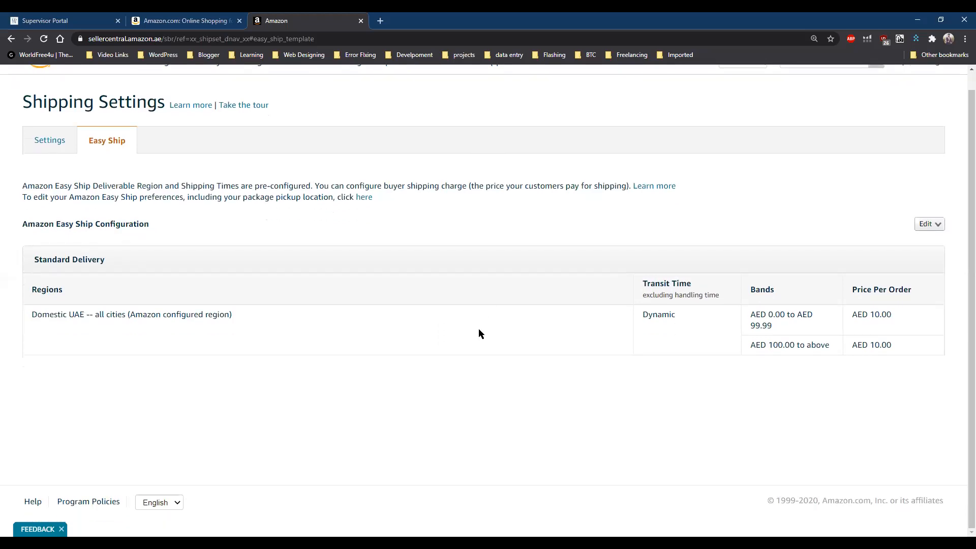
{"action": "left_click_drag", "start_coordinate": [881, 314], "coordinate": [856, 314]}
{"action": "scroll", "coordinate": [893, 340], "scroll_direction": "up", "scroll_amount": 1}
{"action": "mouse_move", "coordinate": [928, 89]}
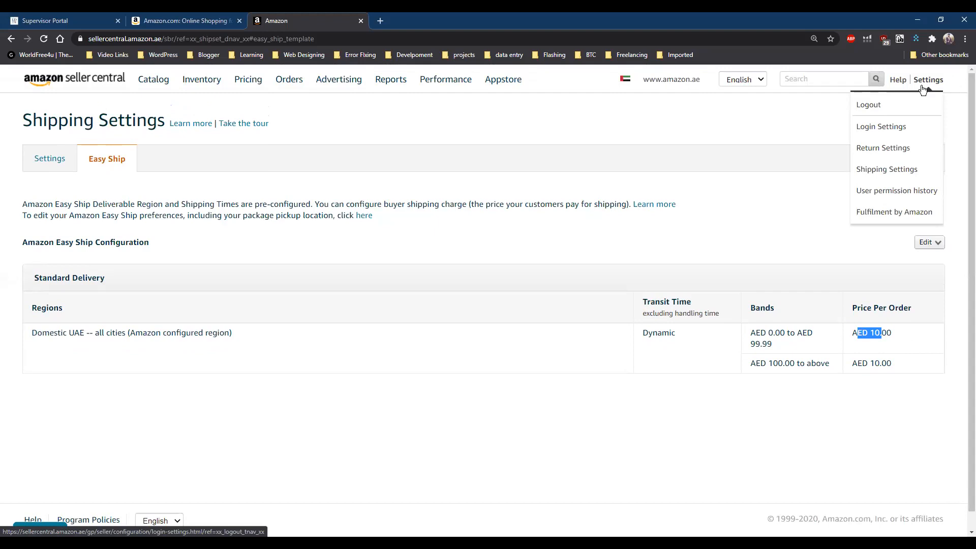
Open User permission history and scroll through its 24 granted-permission events
{"action": "left_click", "coordinate": [893, 191]}
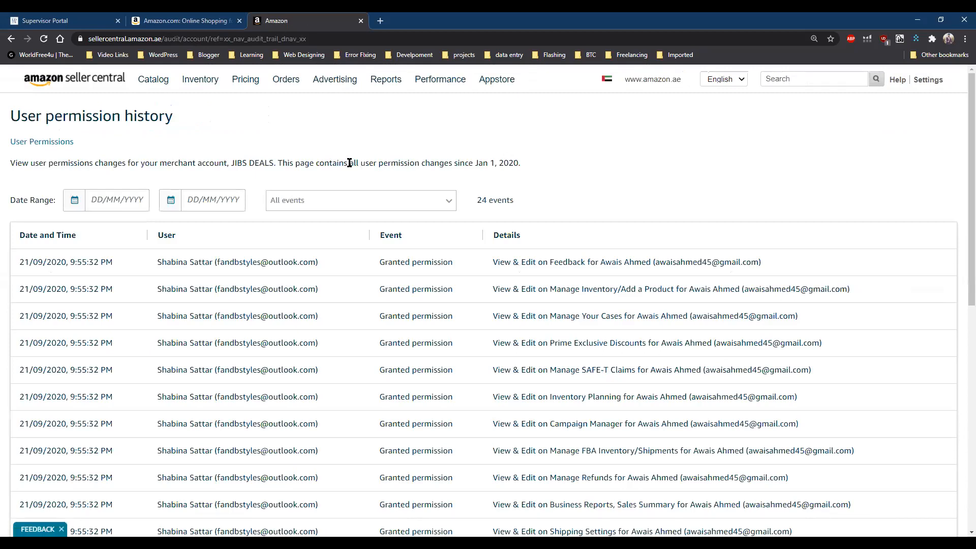
{"action": "scroll", "coordinate": [348, 162], "scroll_direction": "down", "scroll_amount": 5}
{"action": "scroll", "coordinate": [348, 162], "scroll_direction": "down", "scroll_amount": 3}
{"action": "scroll", "coordinate": [348, 162], "scroll_direction": "up", "scroll_amount": 8}
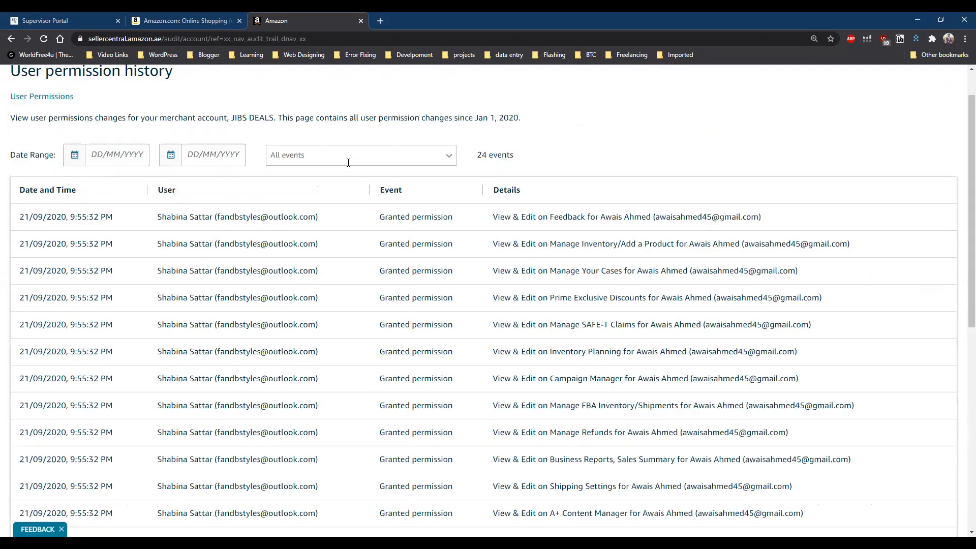
{"action": "scroll", "coordinate": [326, 145], "scroll_direction": "up", "scroll_amount": 1}
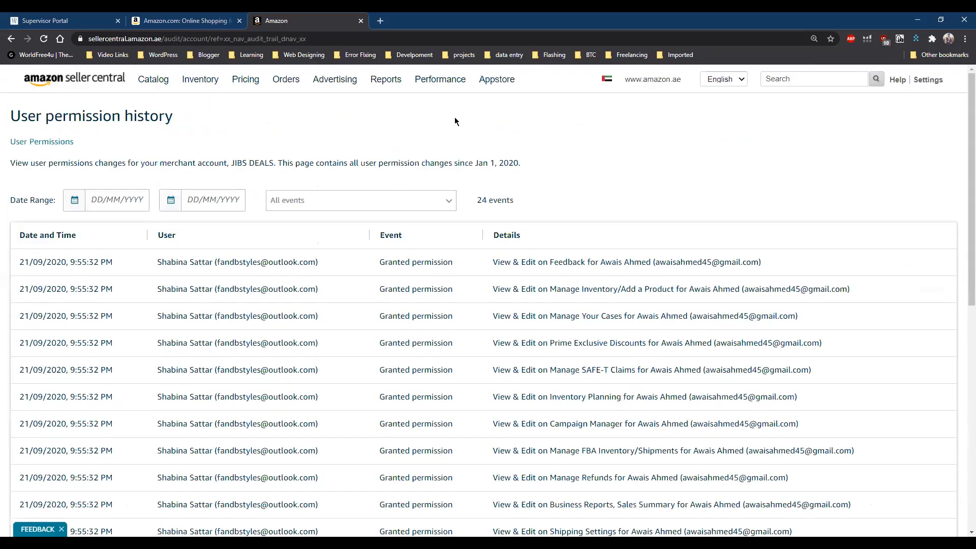
Open Fulfilment by Amazon Settings and review the Restricted Items and Listing Approval warning options
{"action": "left_click", "coordinate": [918, 212]}
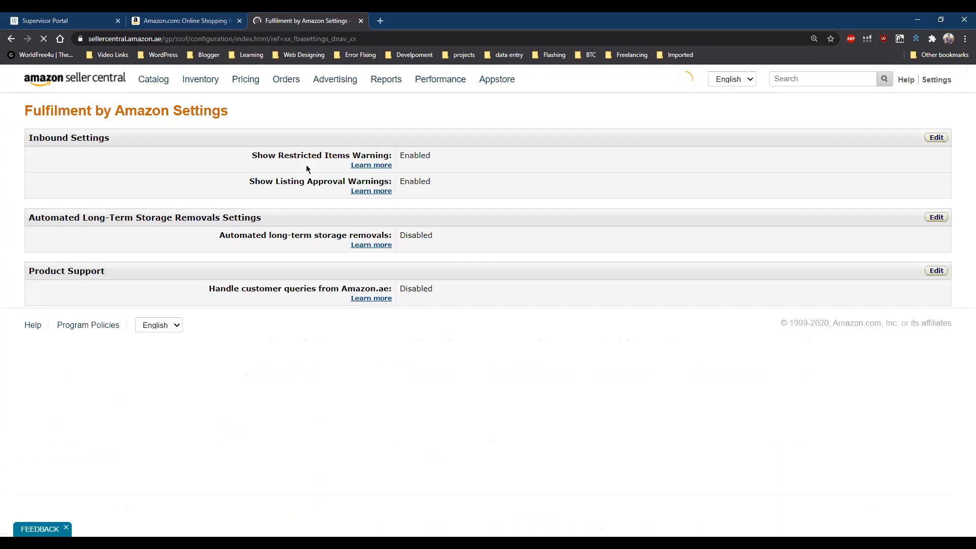
{"action": "left_click_drag", "start_coordinate": [246, 159], "coordinate": [403, 155]}
{"action": "triple_click", "coordinate": [394, 151]}
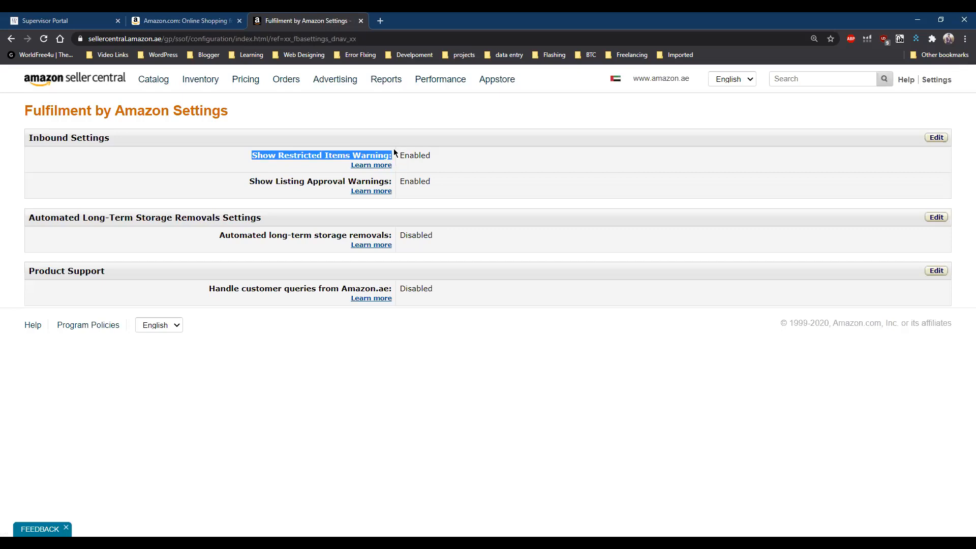
{"action": "left_click_drag", "start_coordinate": [249, 182], "coordinate": [394, 183]}
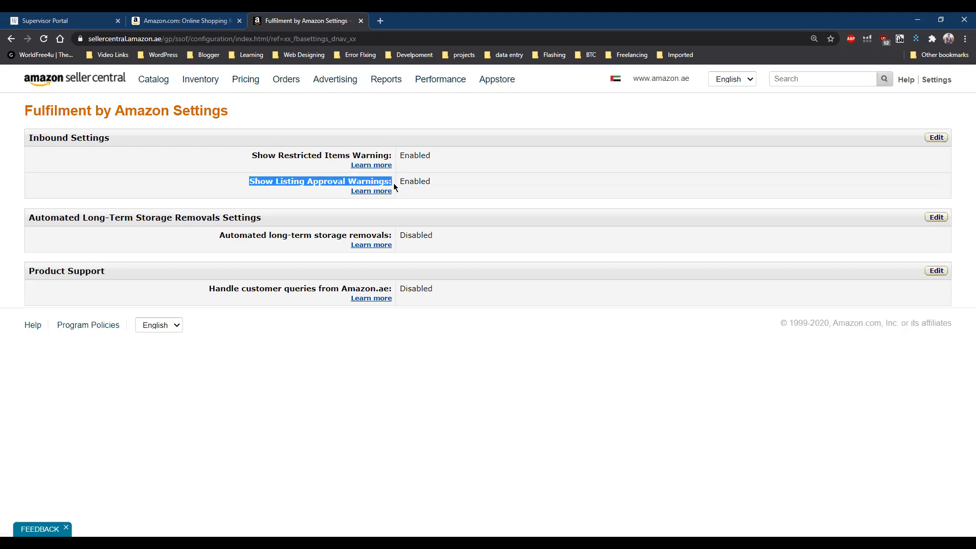
{"action": "left_click", "coordinate": [395, 187]}
{"action": "left_click_drag", "start_coordinate": [395, 186], "coordinate": [247, 181]}
Confirm long-term storage removals are Disabled, review Product Support, then return to the homepage
{"action": "left_click_drag", "start_coordinate": [219, 236], "coordinate": [395, 230]}
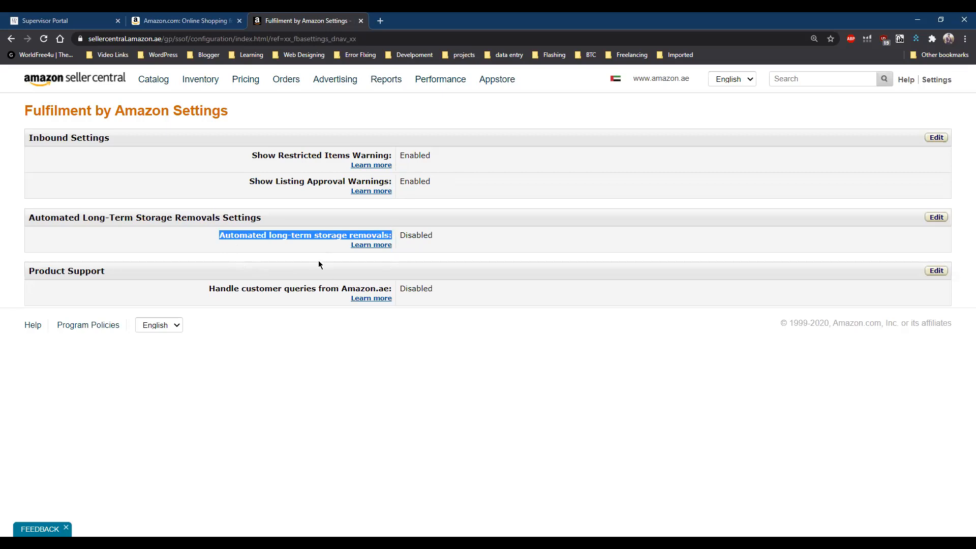
{"action": "left_click", "coordinate": [350, 236]}
{"action": "left_click_drag", "start_coordinate": [350, 236], "coordinate": [401, 234]}
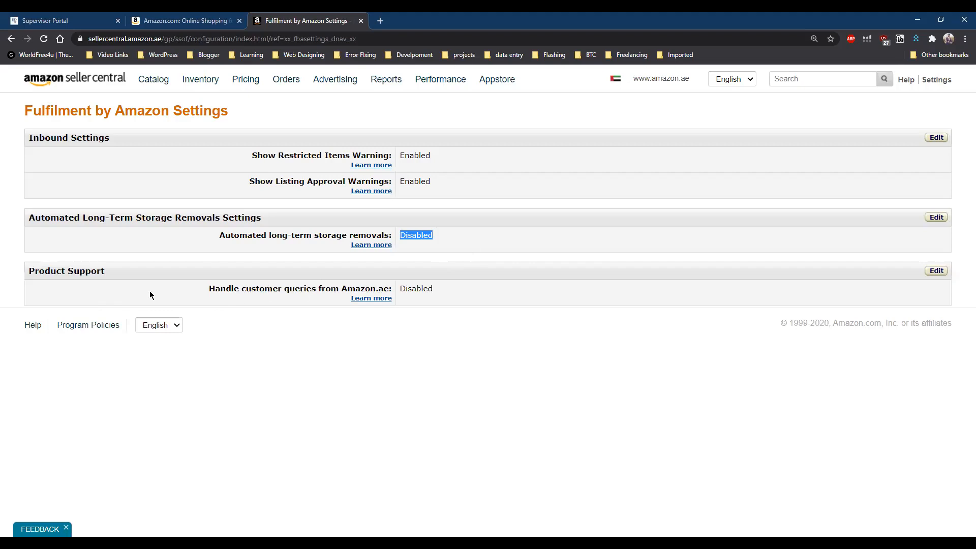
{"action": "left_click", "coordinate": [406, 280]}
{"action": "left_click_drag", "start_coordinate": [31, 275], "coordinate": [119, 270]}
{"action": "triple_click", "coordinate": [389, 288]}
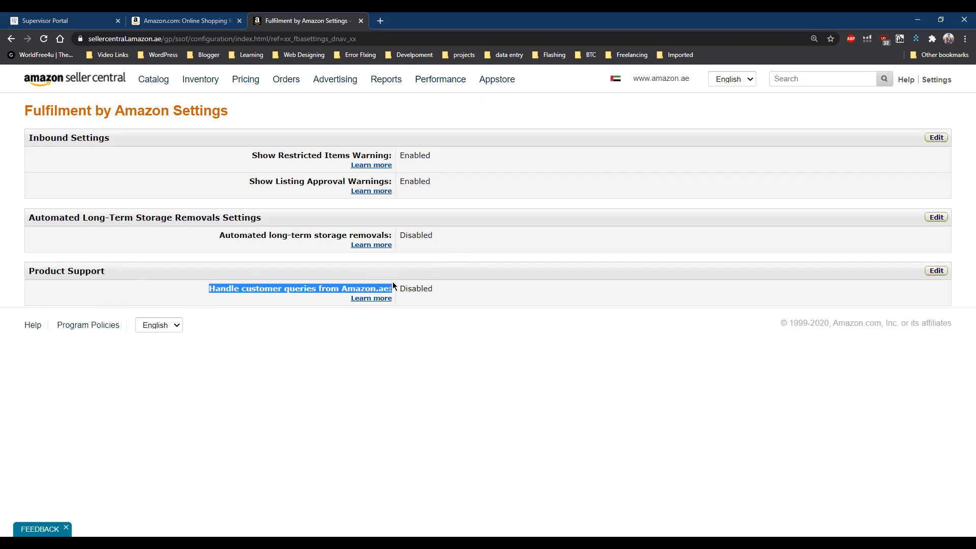
{"action": "left_click", "coordinate": [438, 285]}
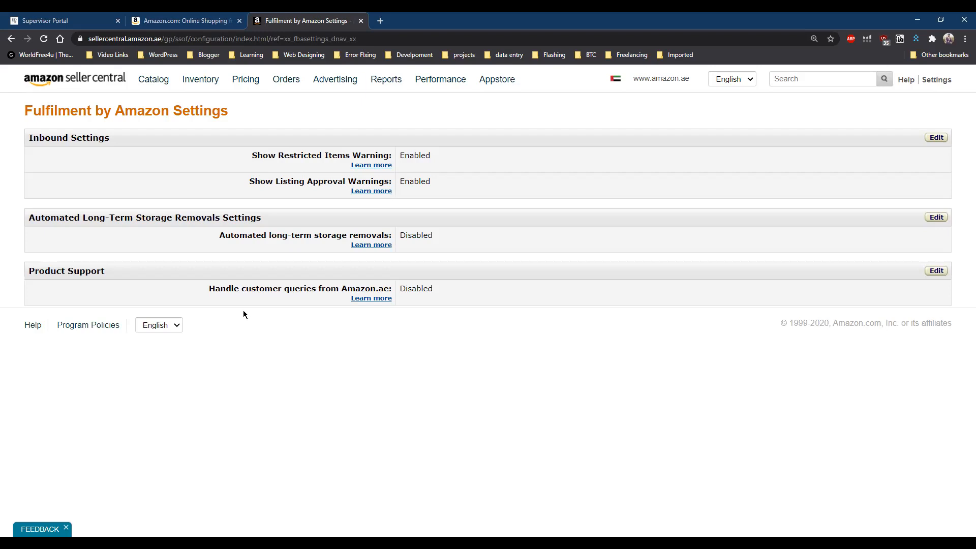
{"action": "left_click", "coordinate": [56, 81]}
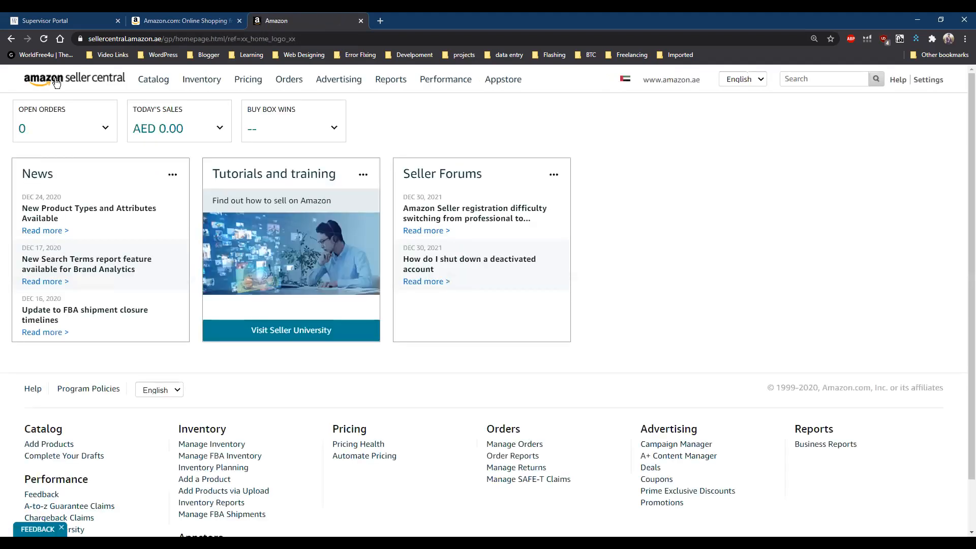
Open Seller University and scroll through its Most Popular and Recently Updated courses
{"action": "left_click", "coordinate": [270, 333]}
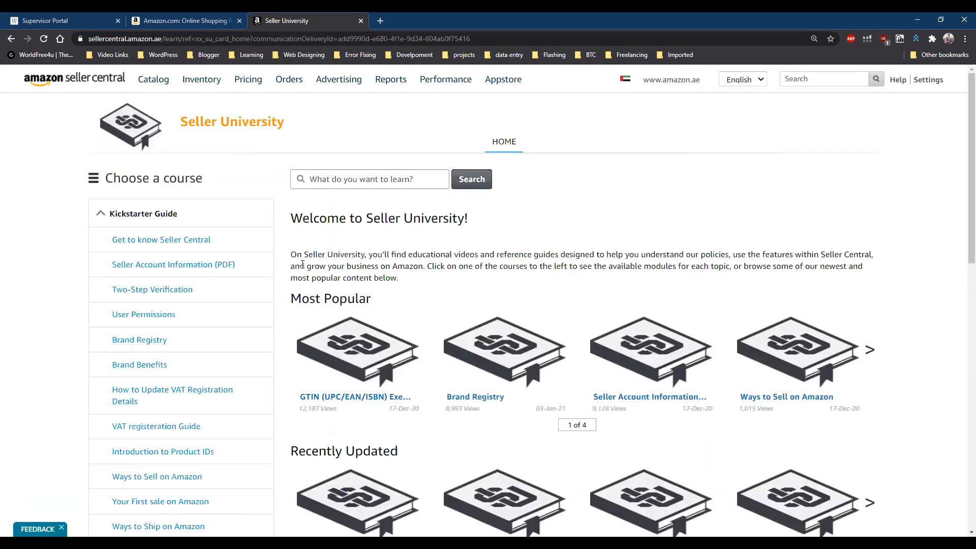
{"action": "scroll", "coordinate": [720, 263], "scroll_direction": "down", "scroll_amount": 2}
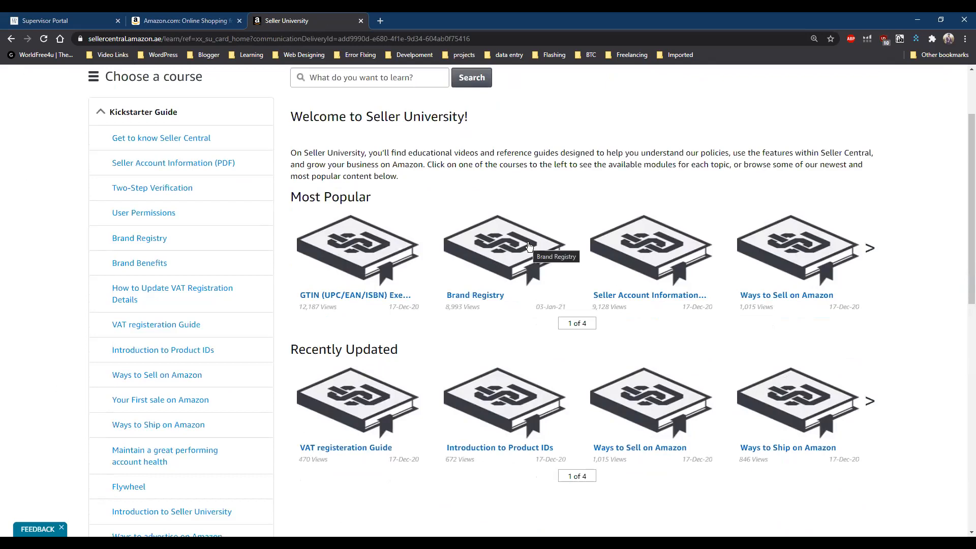
{"action": "scroll", "coordinate": [526, 247], "scroll_direction": "down", "scroll_amount": 1}
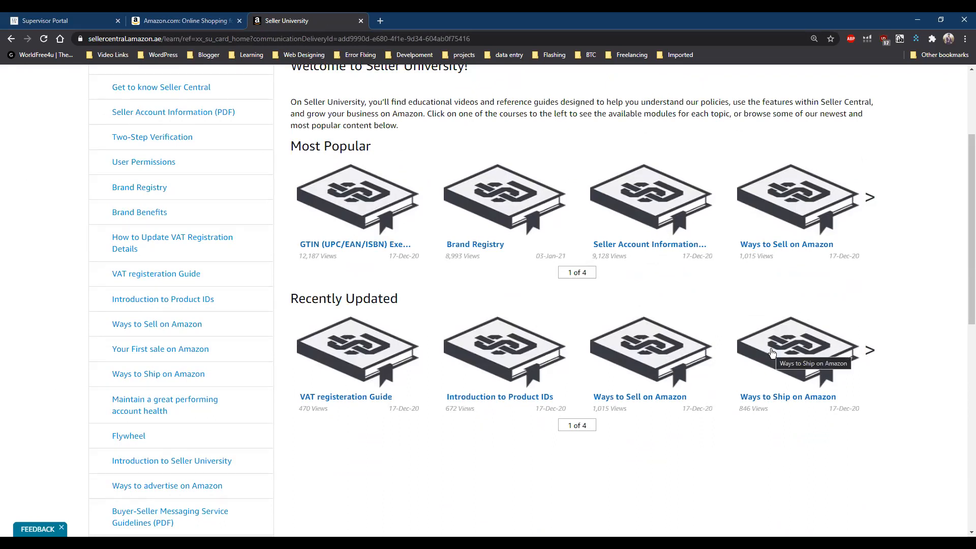
{"action": "scroll", "coordinate": [773, 352], "scroll_direction": "up", "scroll_amount": 4}
{"action": "scroll", "coordinate": [767, 355], "scroll_direction": "down", "scroll_amount": 4}
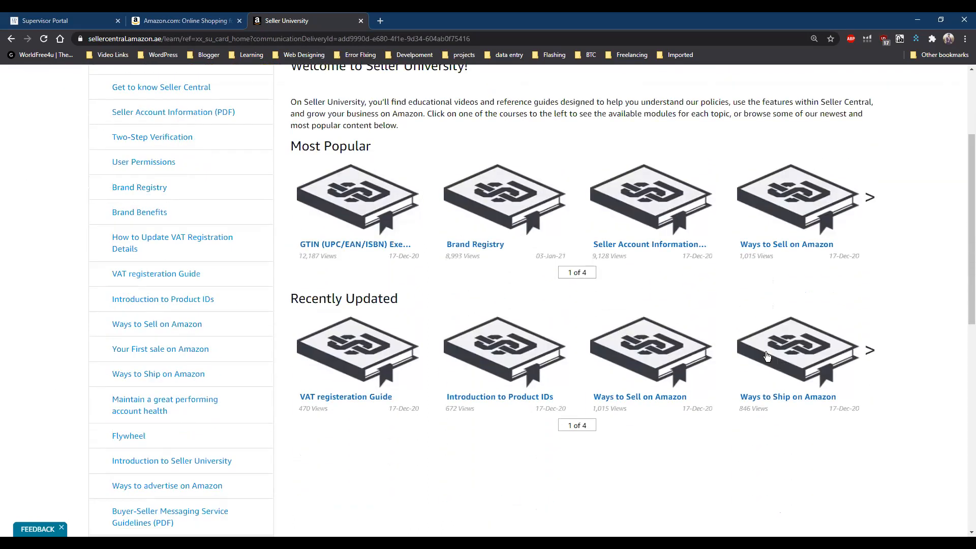
{"action": "scroll", "coordinate": [768, 356], "scroll_direction": "down", "scroll_amount": 10}
{"action": "scroll", "coordinate": [768, 356], "scroll_direction": "up", "scroll_amount": 8}
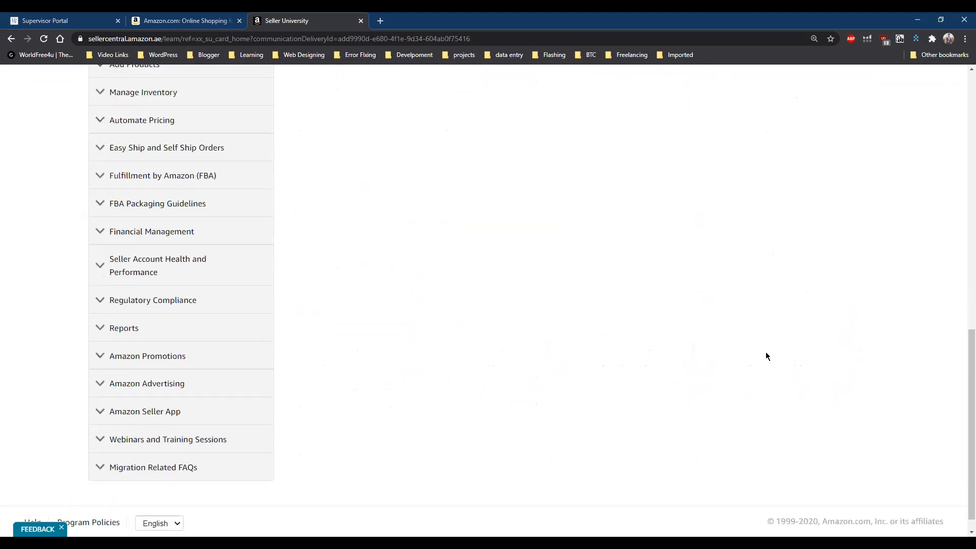
{"action": "scroll", "coordinate": [768, 356], "scroll_direction": "up", "scroll_amount": 5}
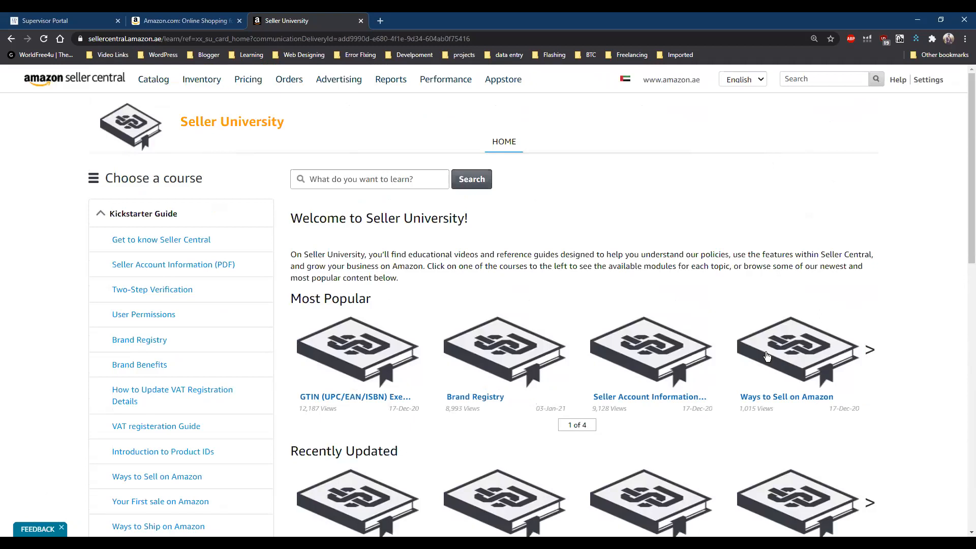
{"action": "left_click", "coordinate": [12, 40]}
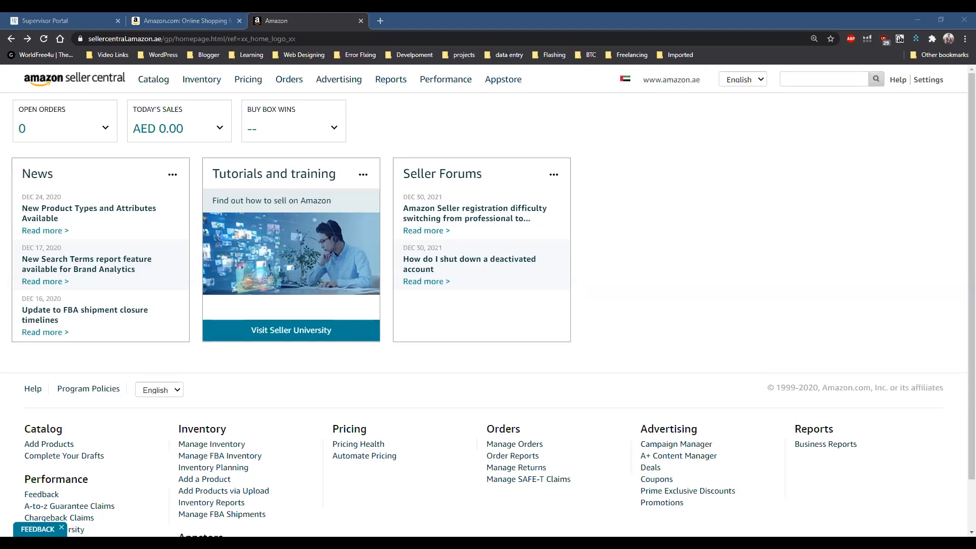
Open the Windows Start menu
{"action": "left_click", "coordinate": [12, 536]}
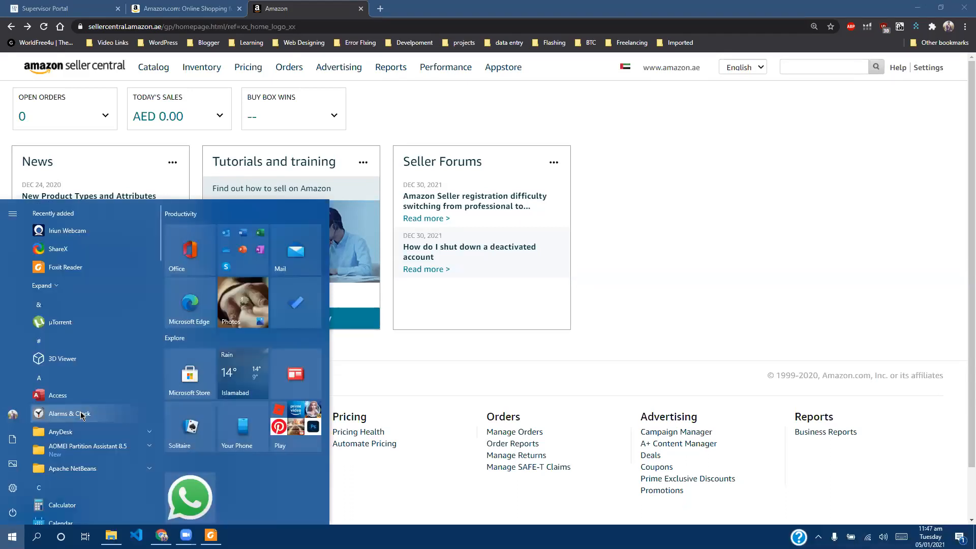
{"action": "left_click", "coordinate": [81, 412]}
{"action": "key", "text": "super"}
{"action": "type", "text": "remote"}
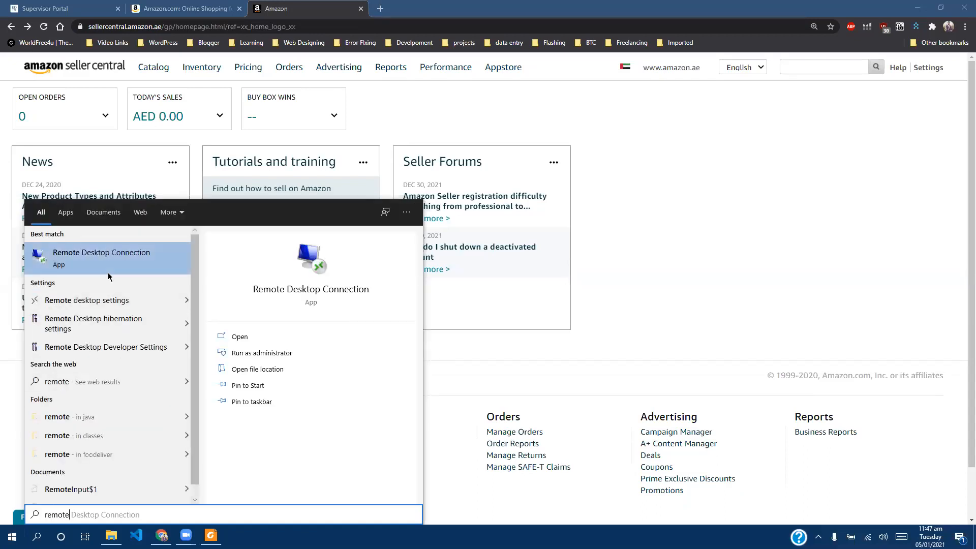
{"action": "left_click", "coordinate": [107, 261]}
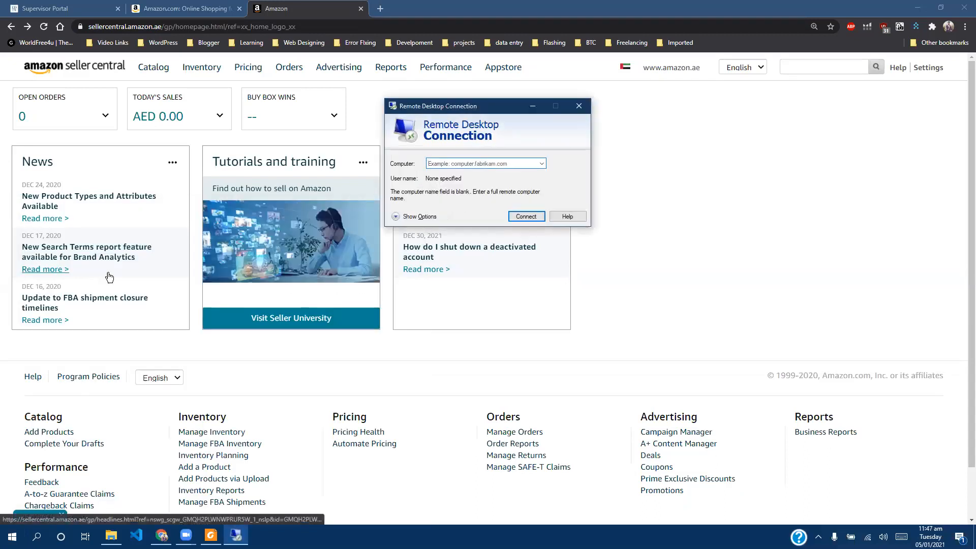
{"action": "key", "text": "alt+Tab"}
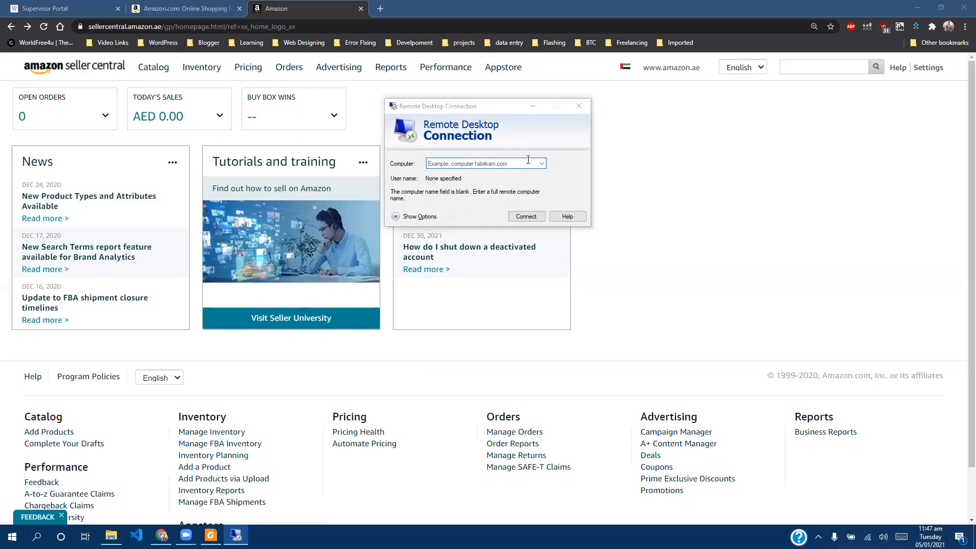
{"action": "left_click", "coordinate": [541, 164]}
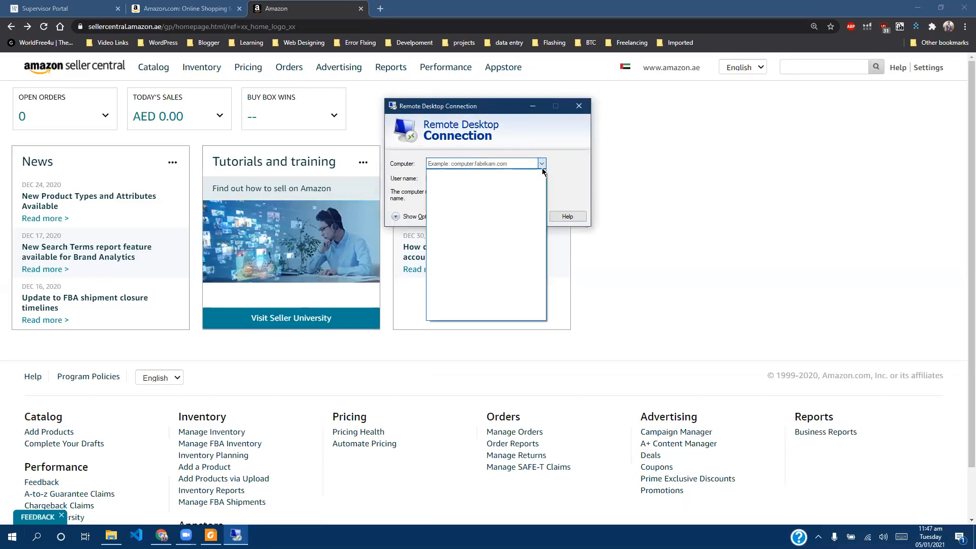
{"action": "left_click", "coordinate": [484, 164]}
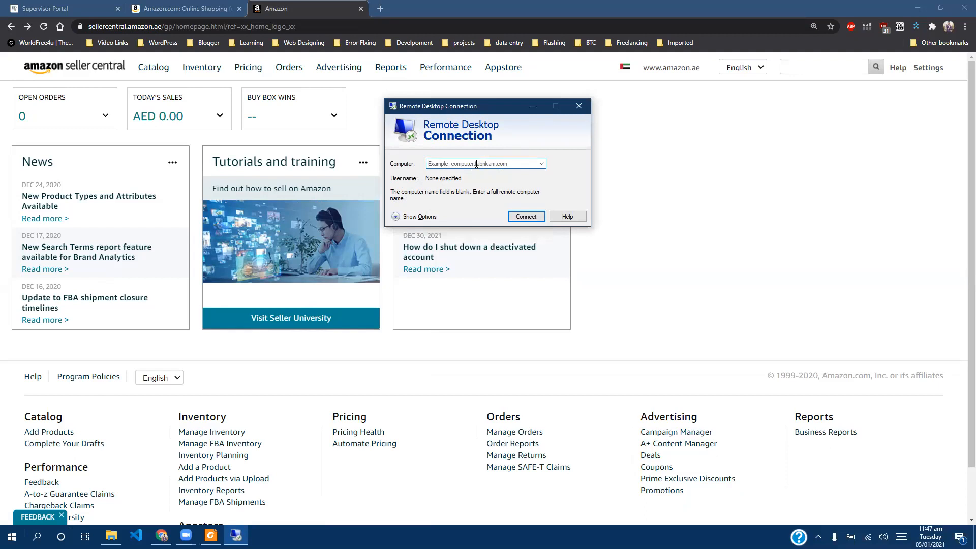
{"action": "left_click", "coordinate": [420, 217]}
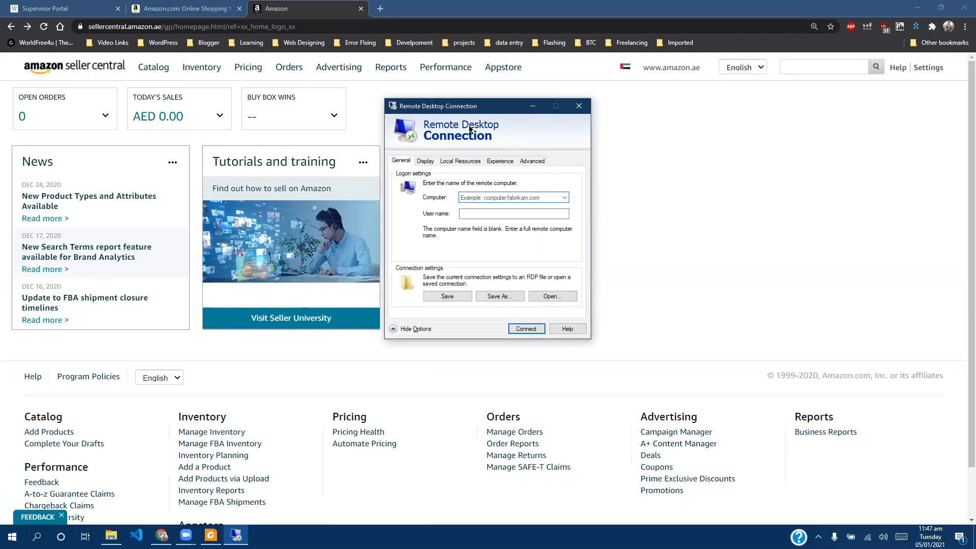
{"action": "left_click_drag", "start_coordinate": [473, 110], "coordinate": [479, 22]}
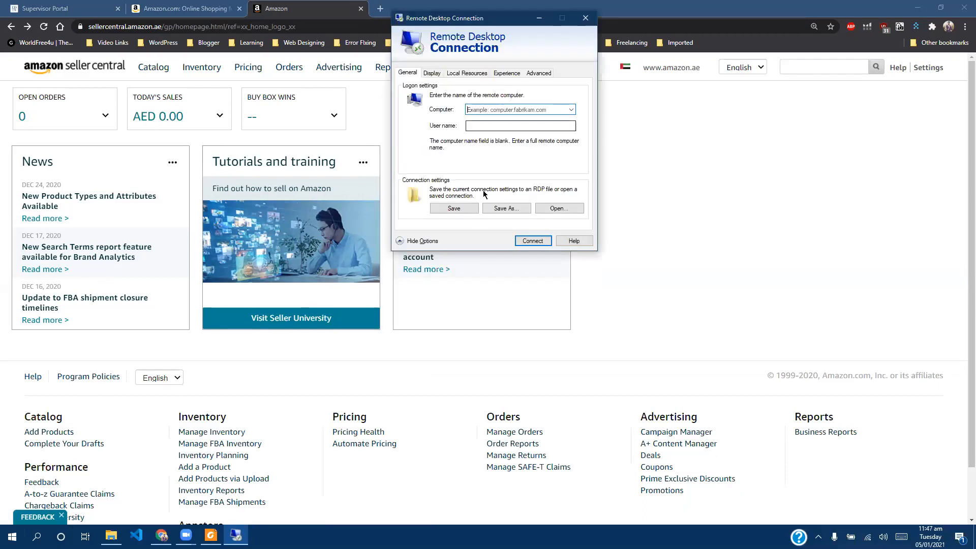
{"action": "left_click", "coordinate": [436, 74]}
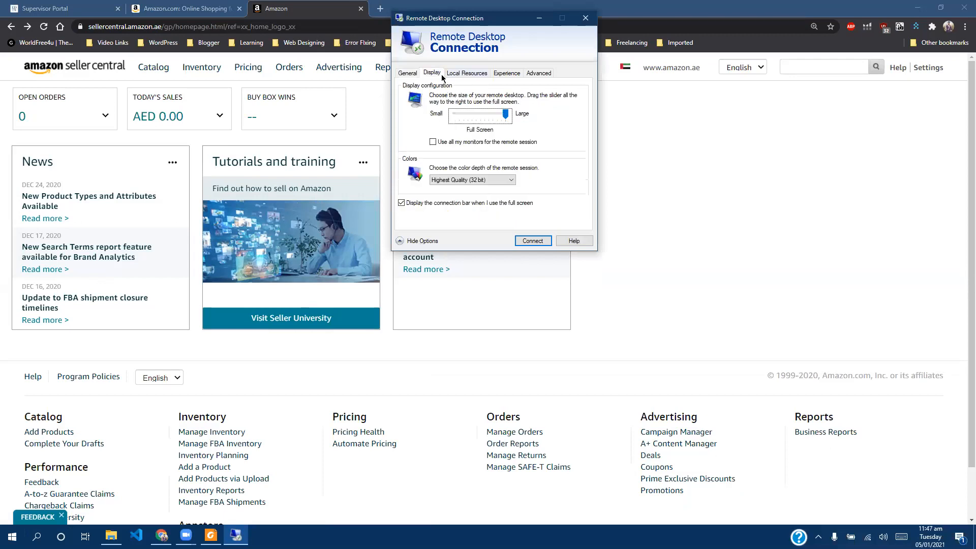
{"action": "left_click", "coordinate": [469, 75]}
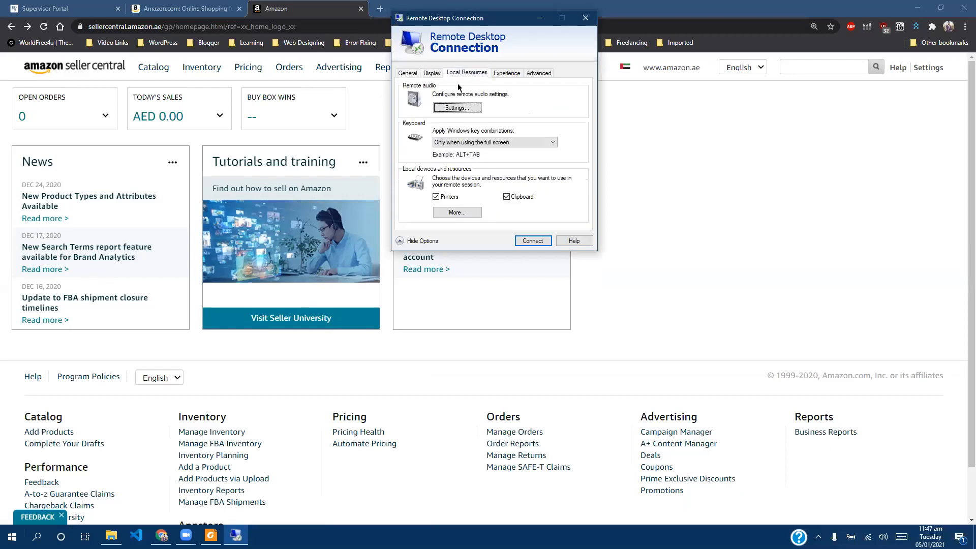
{"action": "left_click", "coordinate": [514, 74]}
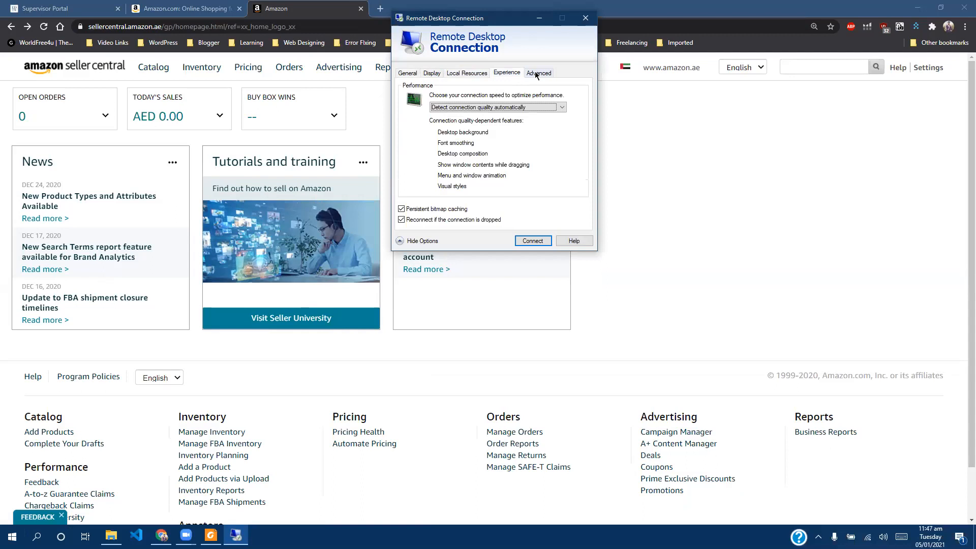
{"action": "left_click", "coordinate": [537, 75]}
{"action": "left_click", "coordinate": [408, 74]}
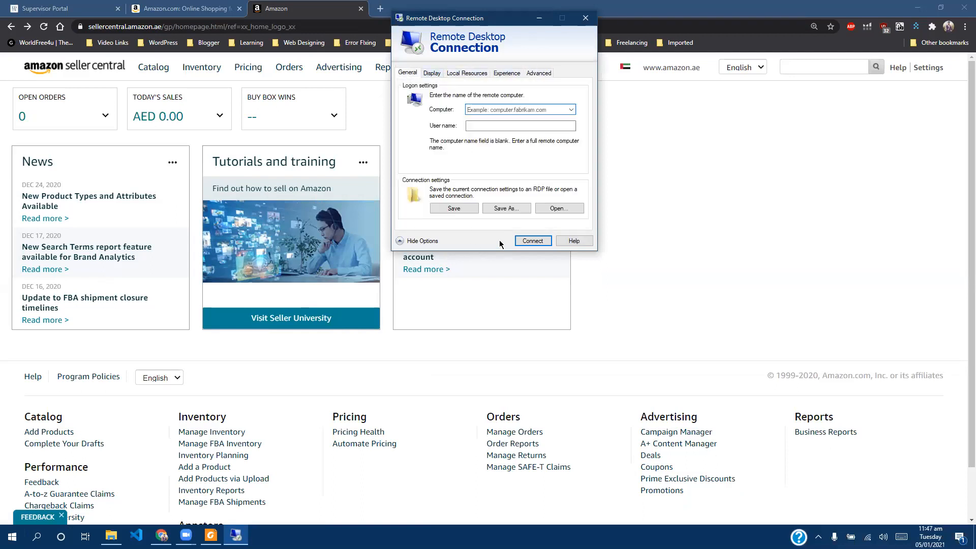
{"action": "left_click", "coordinate": [532, 240]}
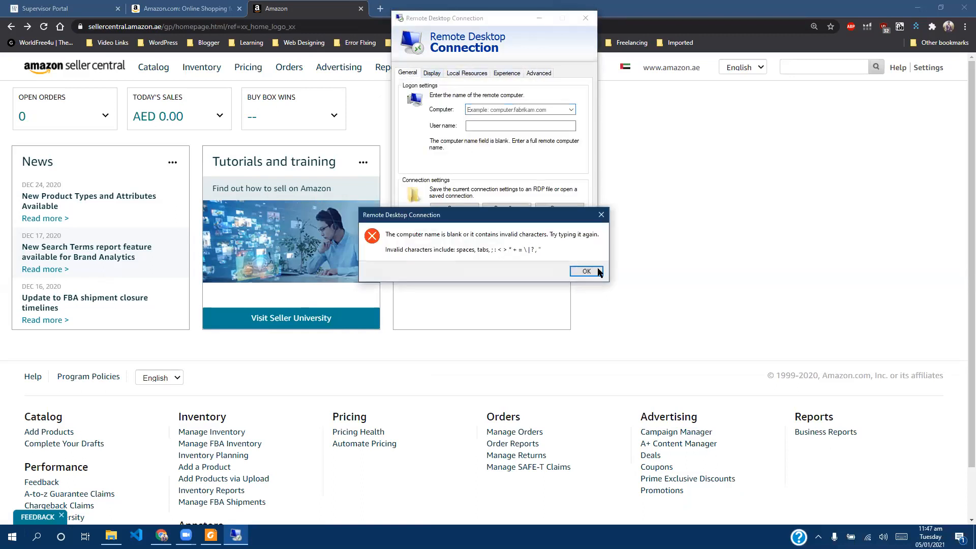
{"action": "left_click", "coordinate": [589, 273]}
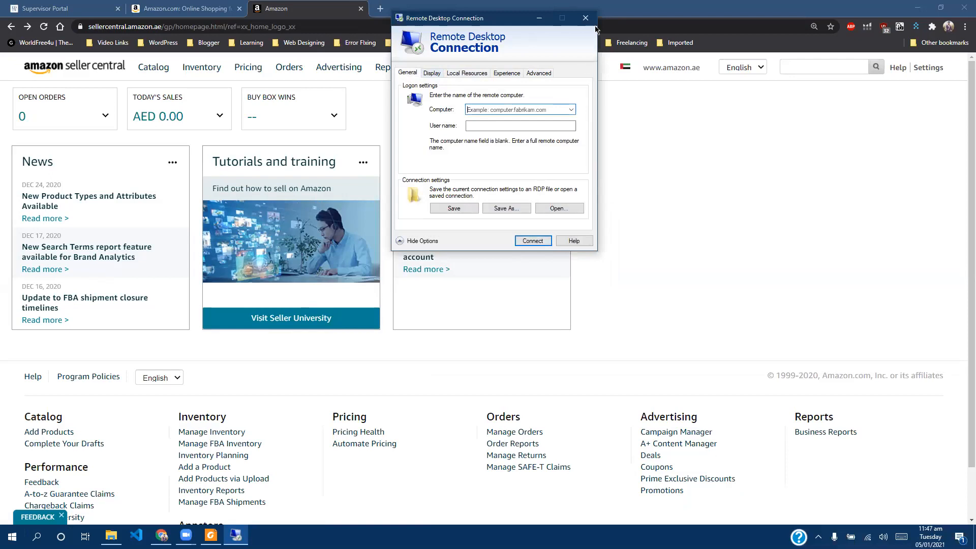
{"action": "left_click", "coordinate": [585, 17]}
{"action": "left_click", "coordinate": [918, 8]}
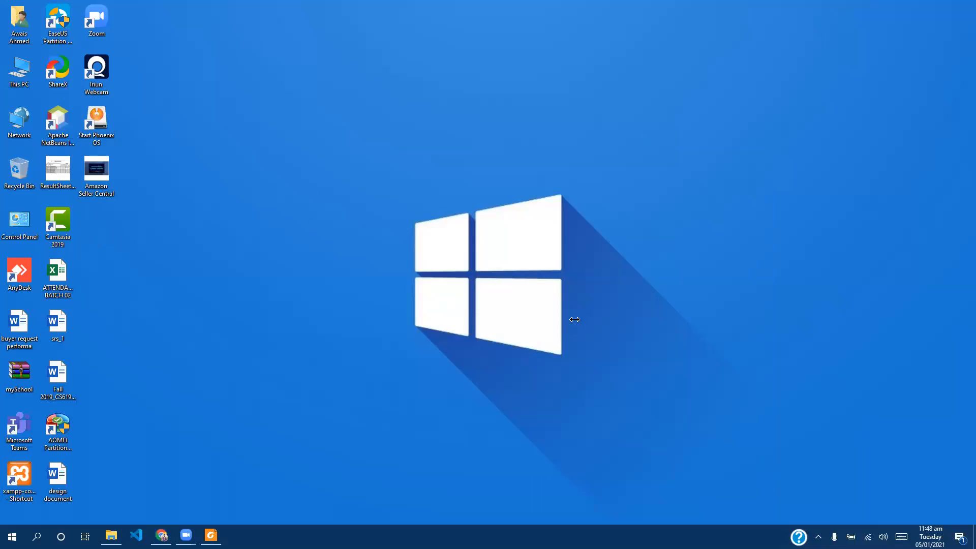
{"action": "mouse_move", "coordinate": [208, 533]}
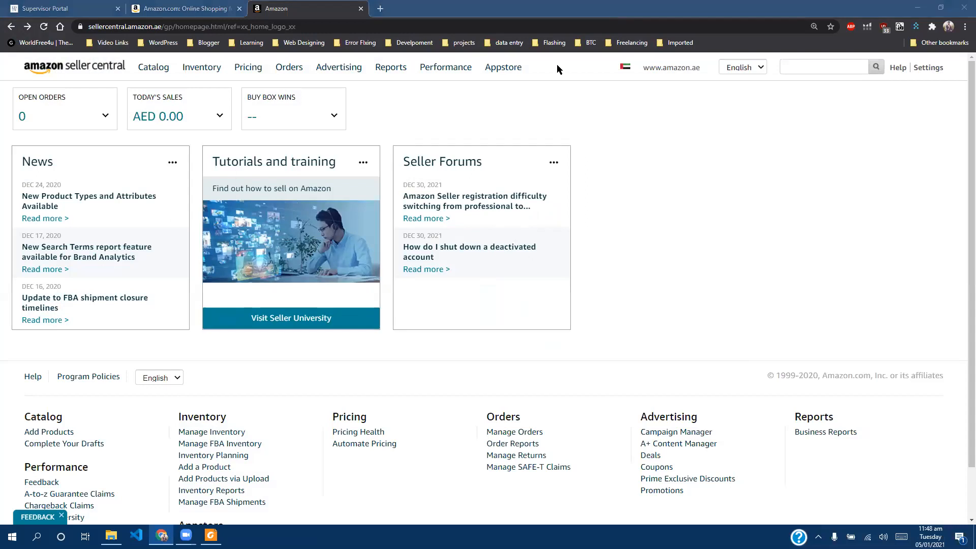
{"action": "left_click", "coordinate": [714, 318]}
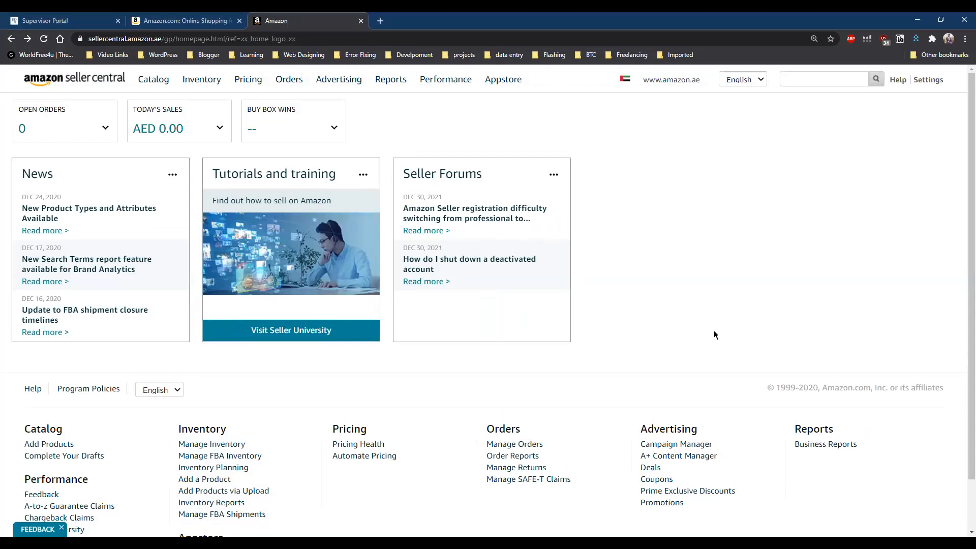